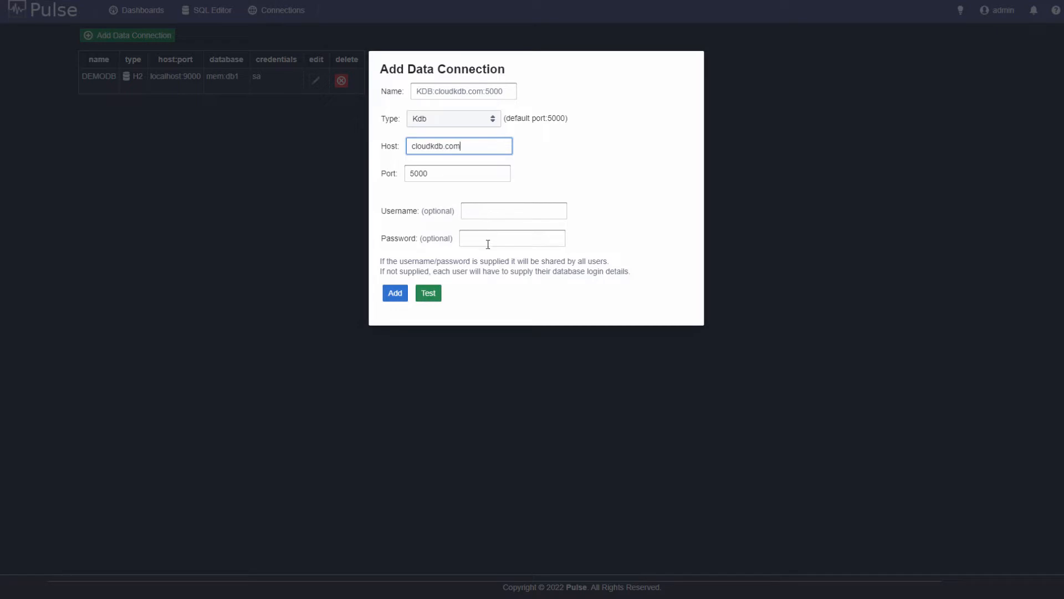
- Add the Kdb data connection for host cloudkdb.com on port 5000
click(402, 293)
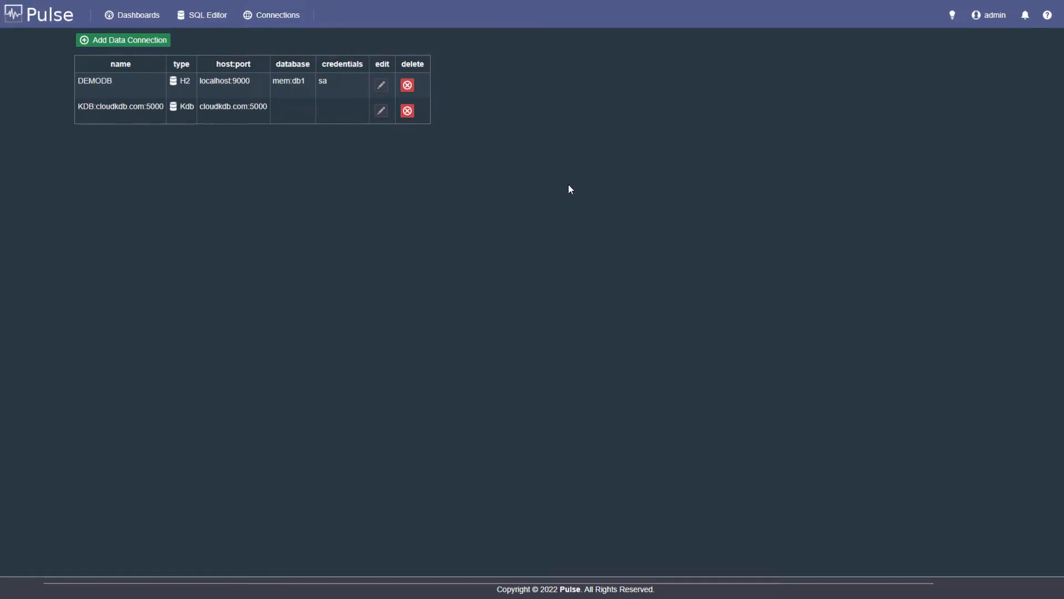
- Create a new blank dashboard and open it for editing
click(141, 21)
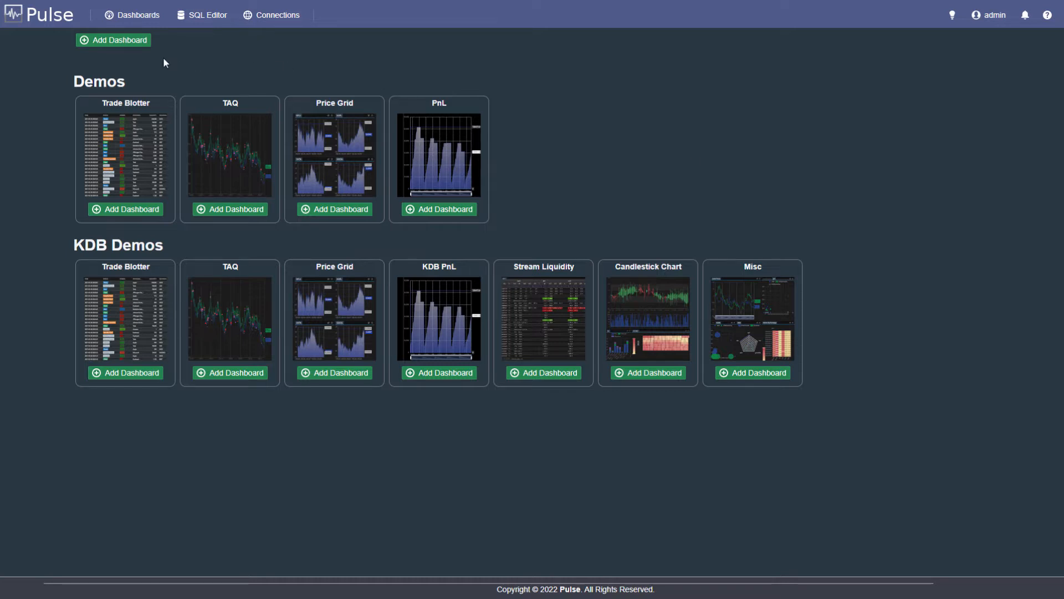
click(126, 47)
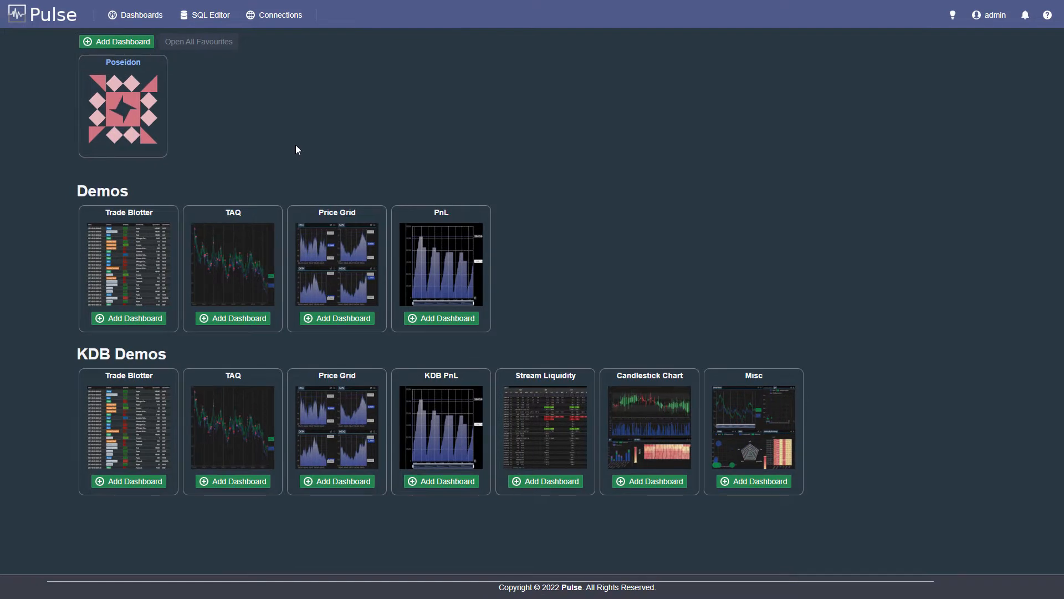
mouse_move(128, 103)
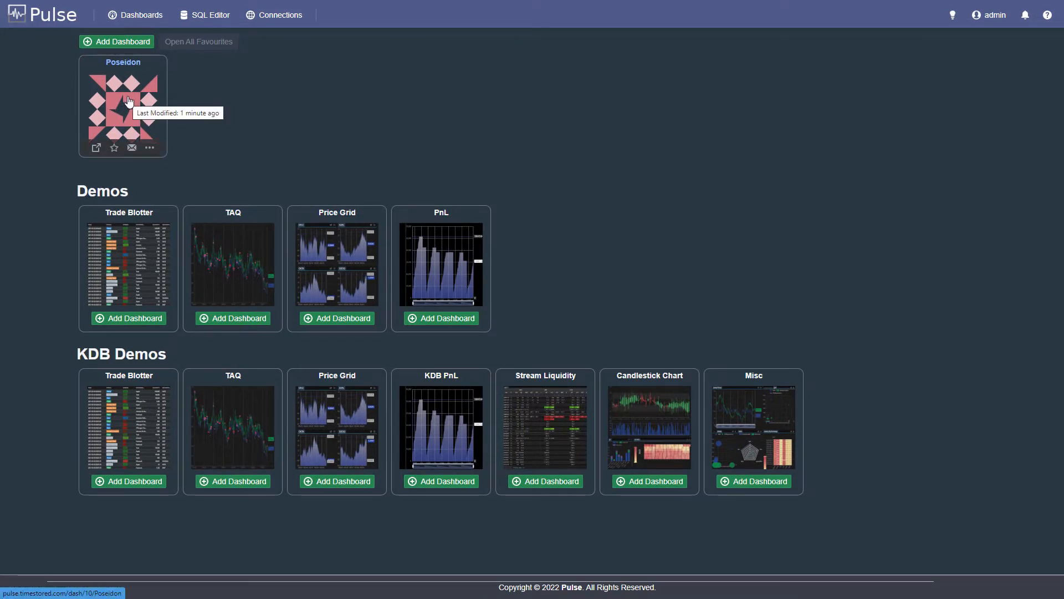
click(128, 101)
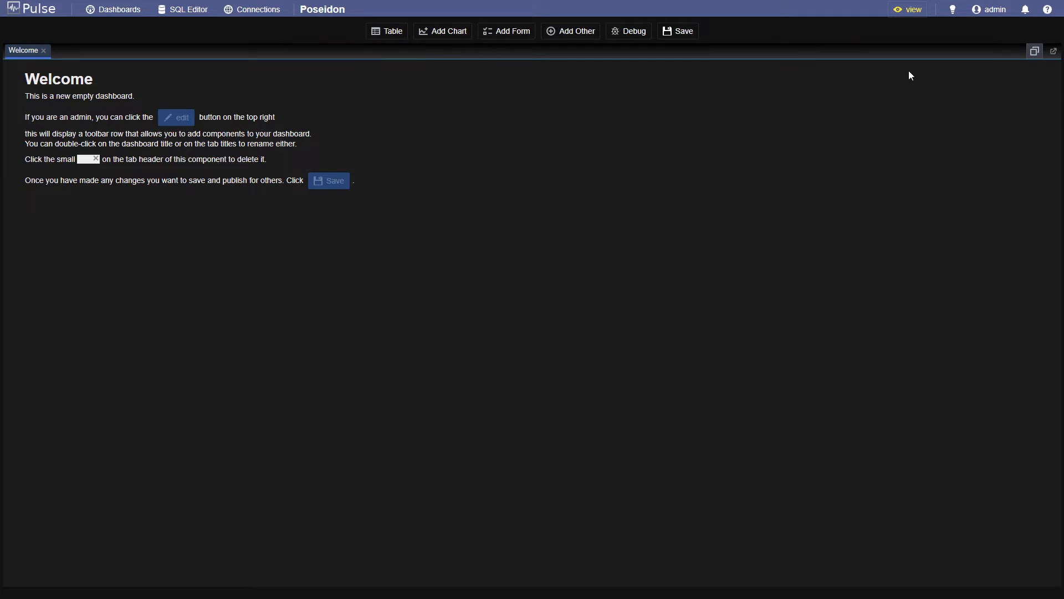
click(912, 16)
click(912, 16)
- Add a table beside the Welcome component and a time series chart below Welcome
drag(390, 35, 225, 268)
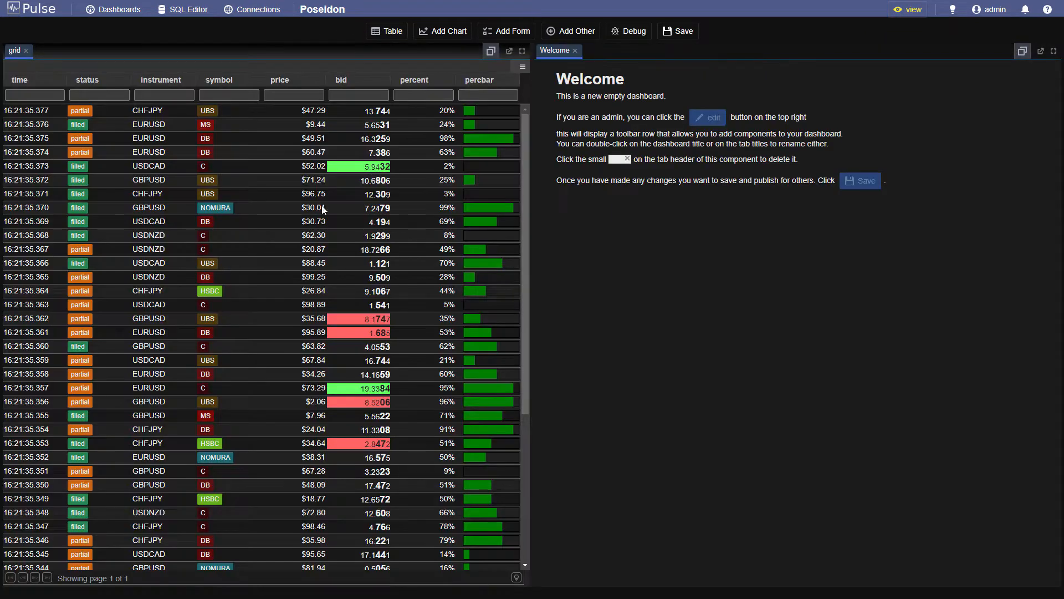
click(449, 32)
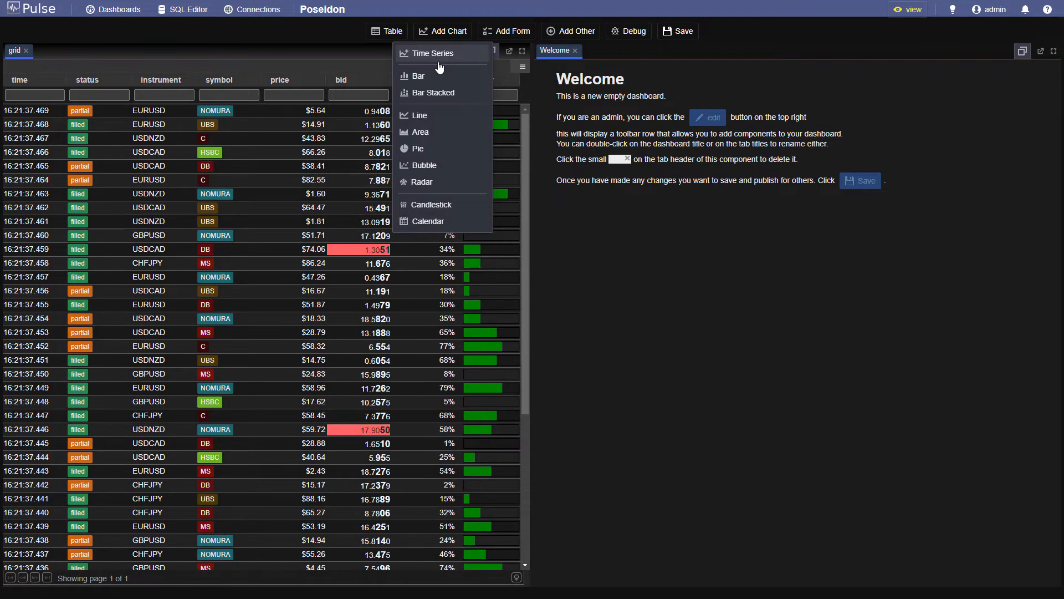
drag(435, 56, 787, 524)
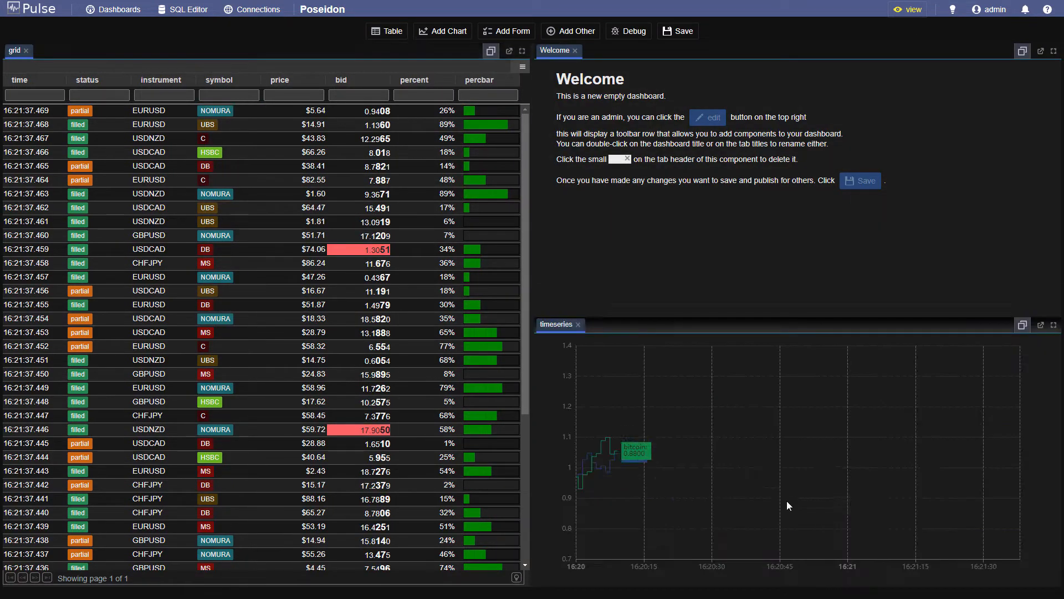
- Add a line chart and a candlestick chart as tabs in the same pane as the Welcome component
click(449, 32)
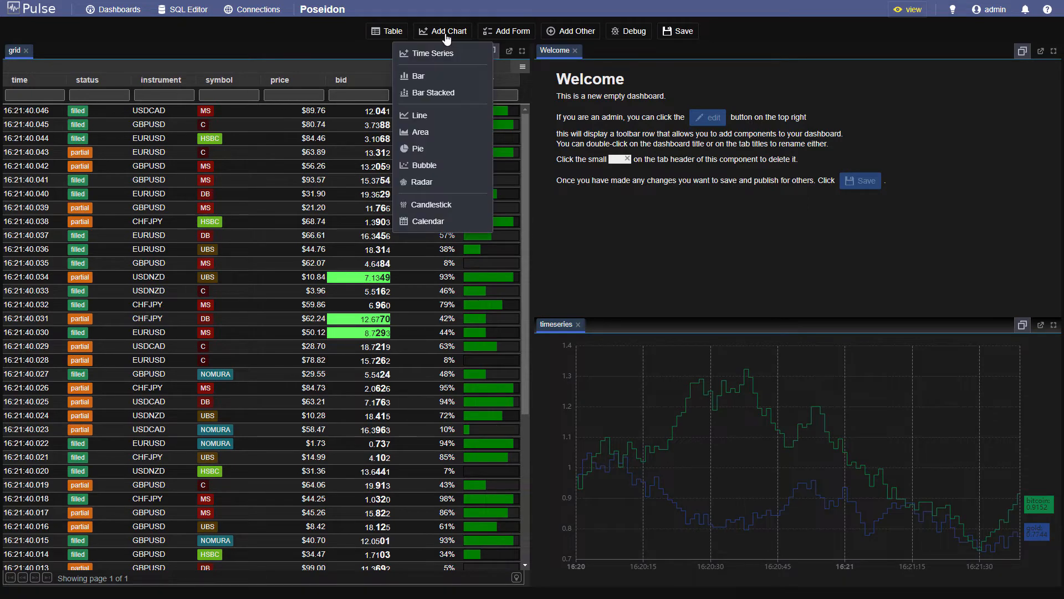
drag(433, 111, 648, 266)
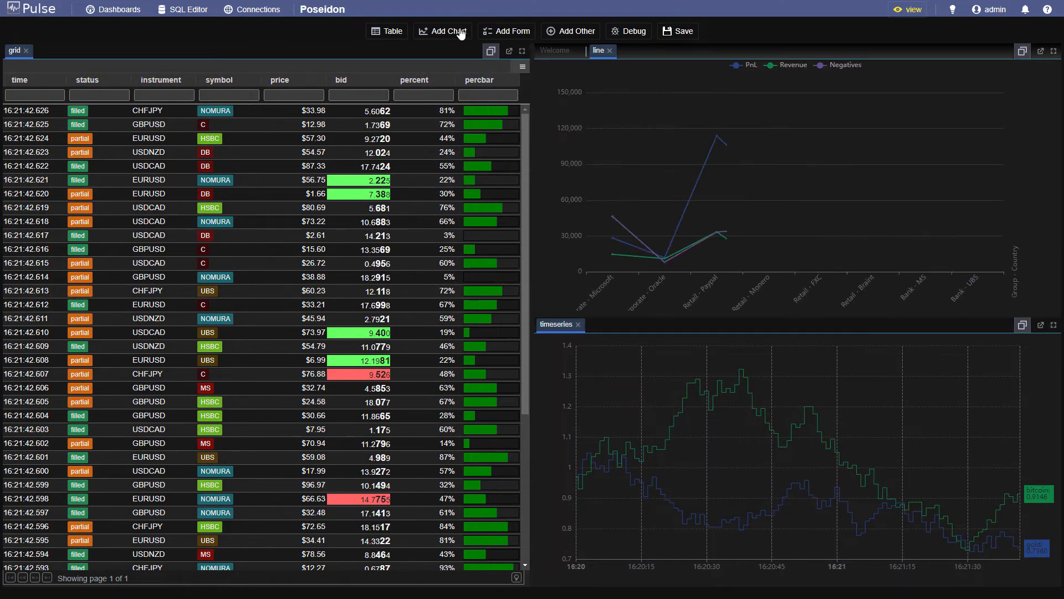
click(449, 31)
drag(438, 205, 727, 221)
- Remove the Welcome component from the dashboard and open the line chart's query for editing
click(562, 54)
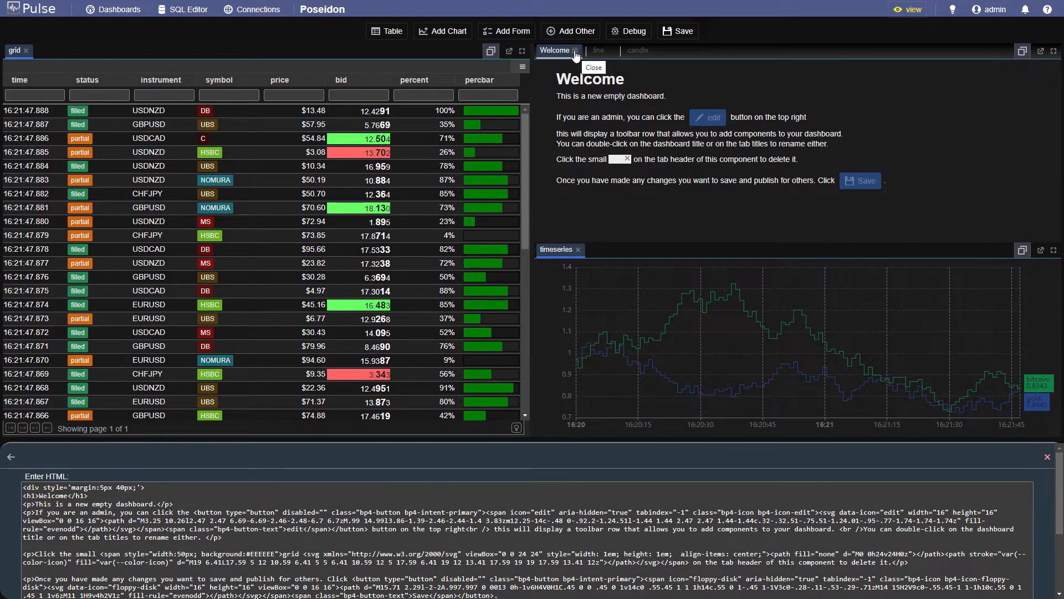
click(575, 51)
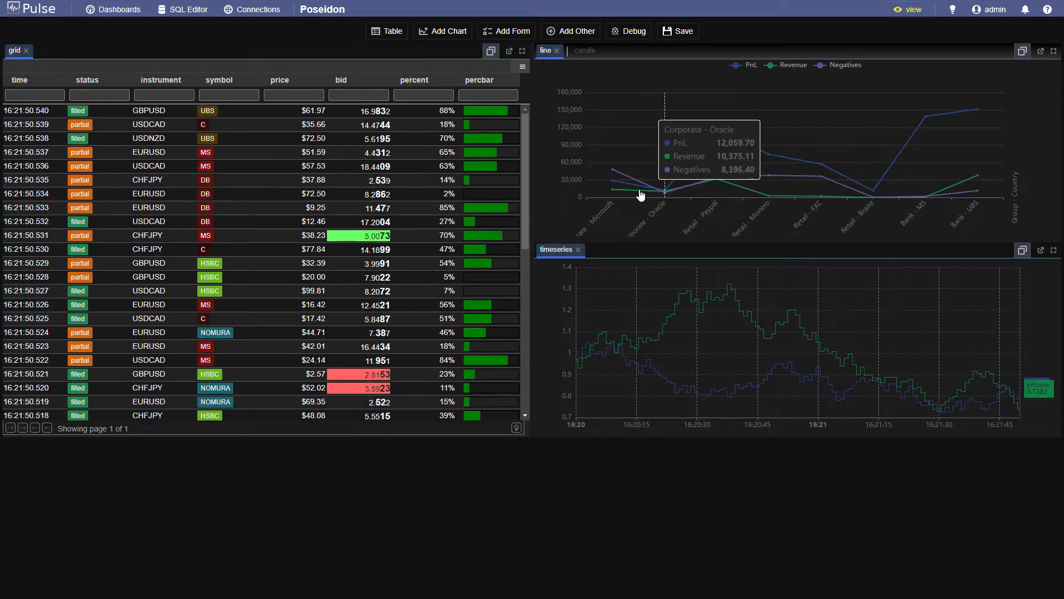
click(715, 184)
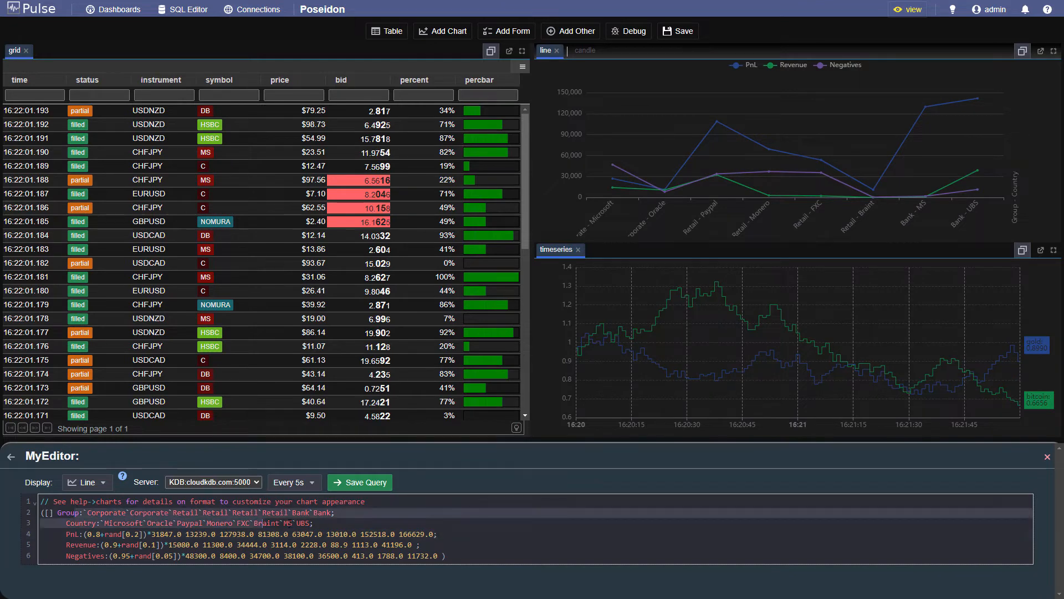
mouse_move(742, 156)
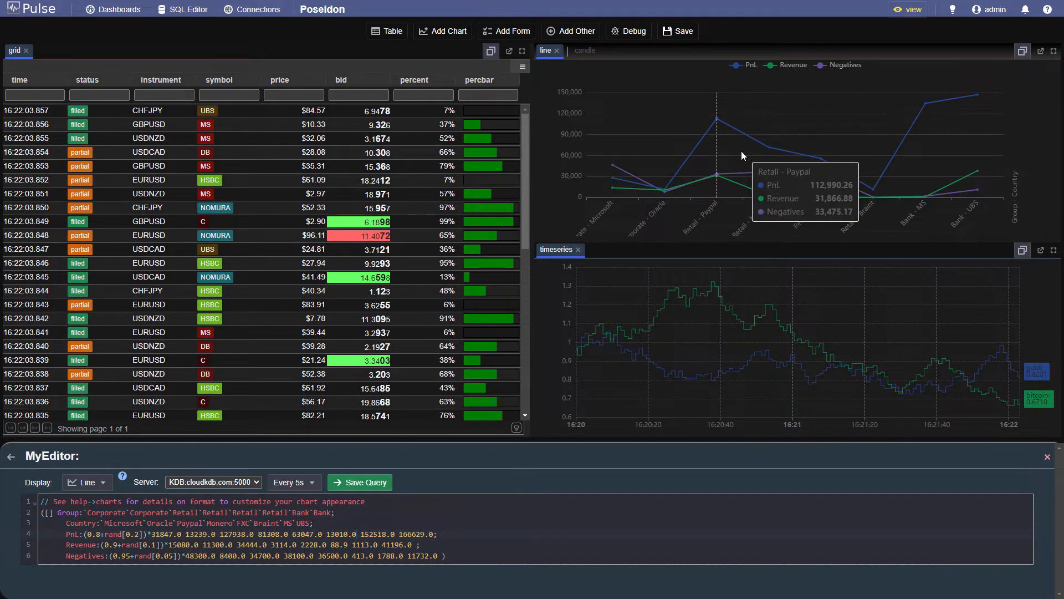
- Save the dashboard and reopen Poseidon from the dashboards list
click(683, 33)
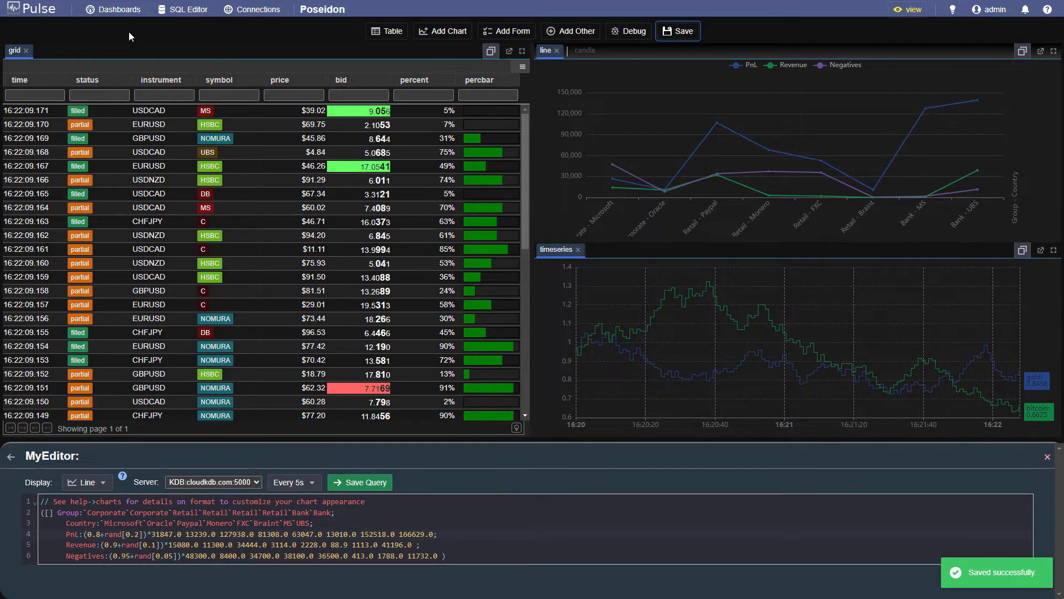
click(114, 9)
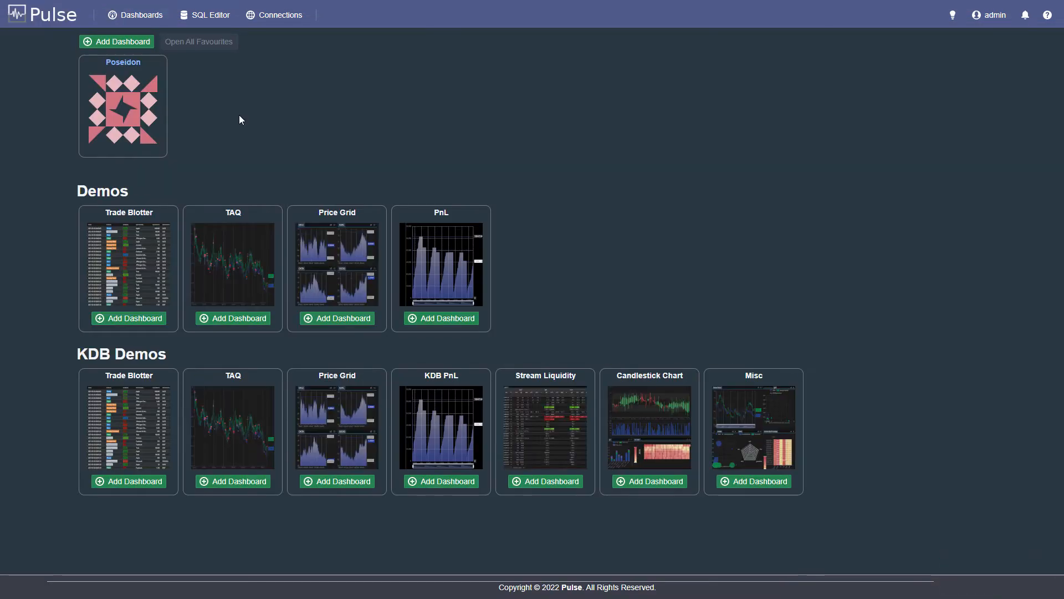
click(121, 102)
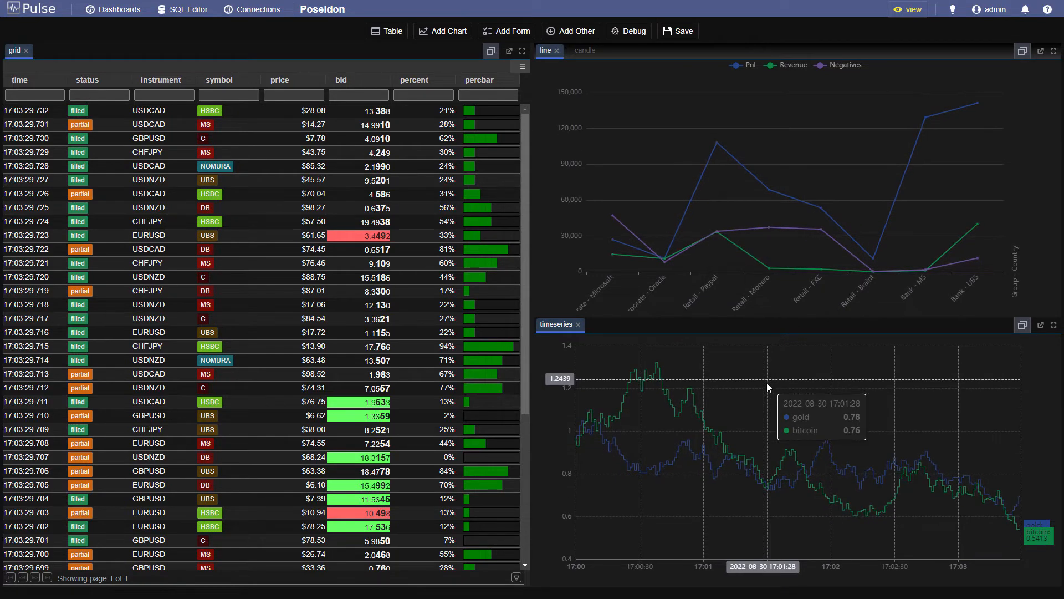
- Replace the time series chart's query with ([] dt:.z.d+til 21; sine:sin 0.6*til 21)
click(724, 392)
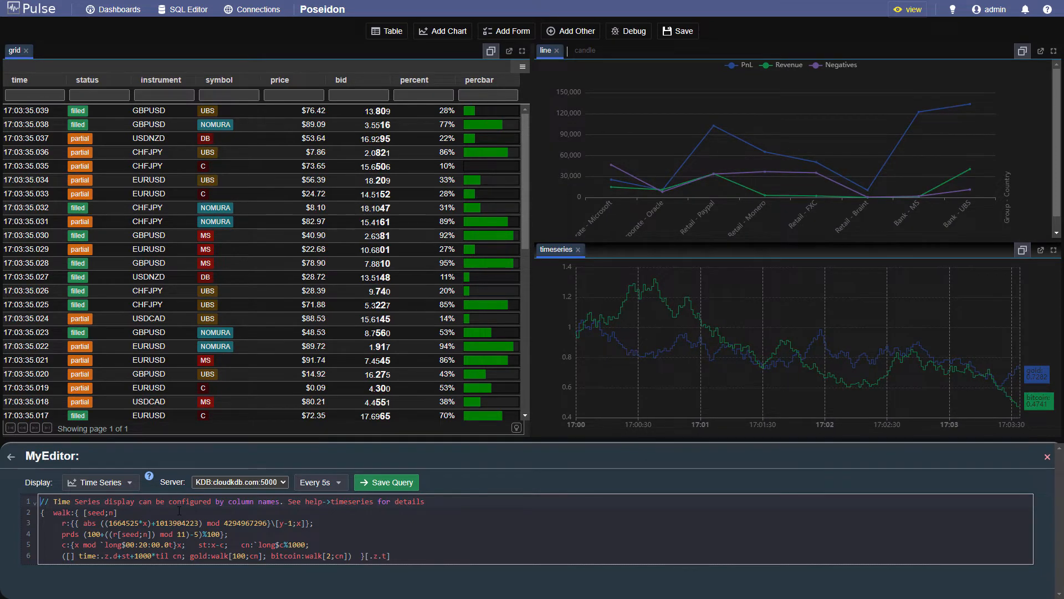
key(ctrl+a)
text(()
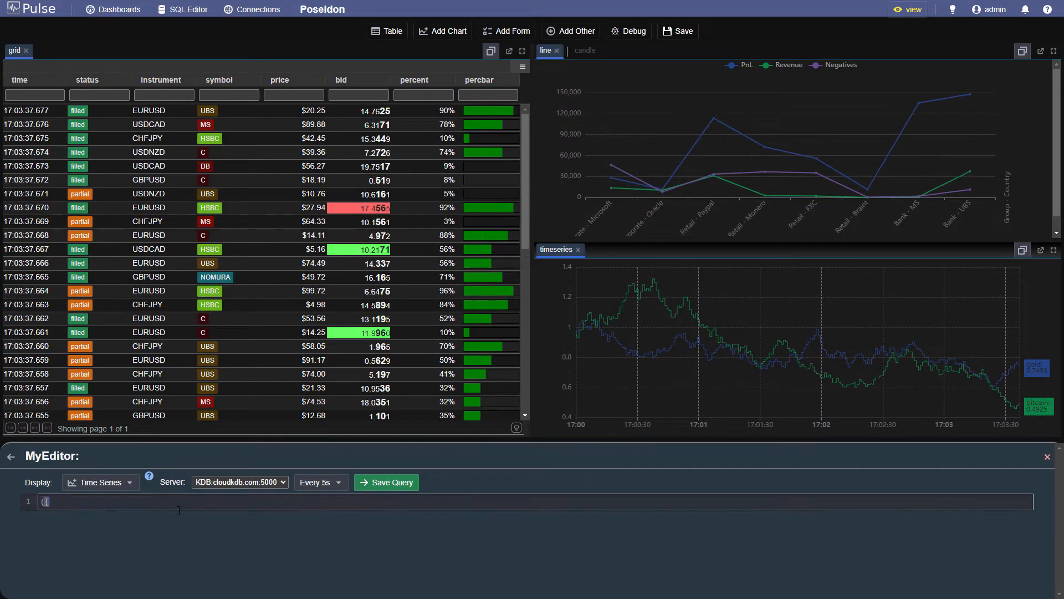
text([] dt:.z.d)
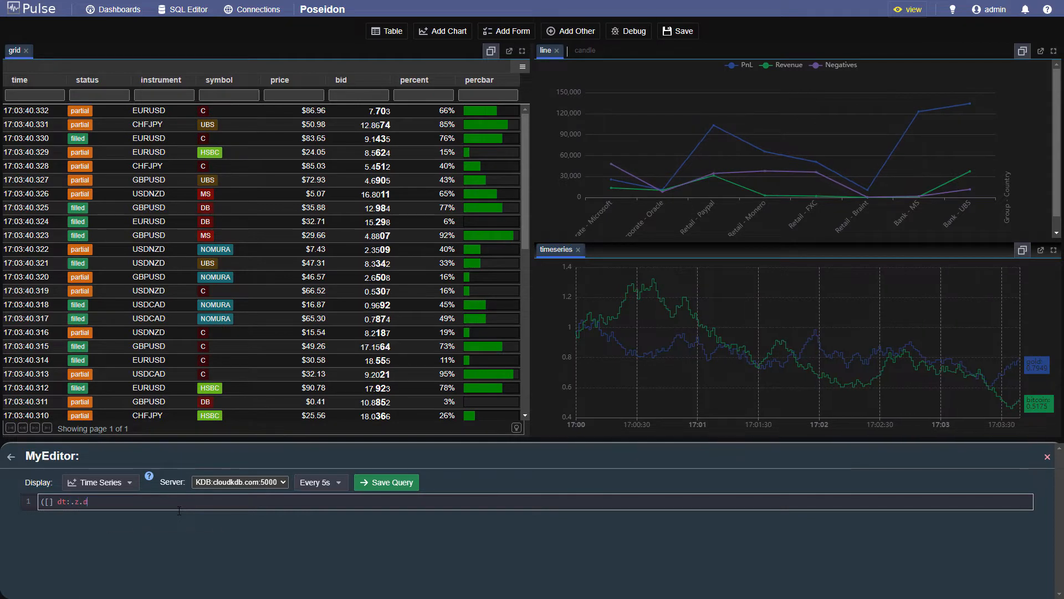
text(+til 21; )
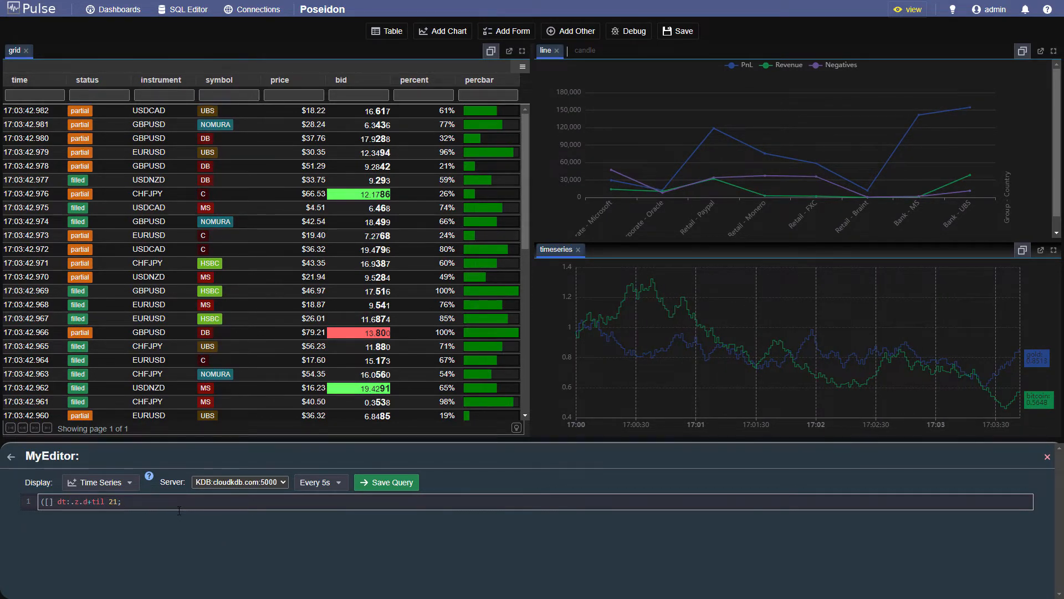
text(sine:)
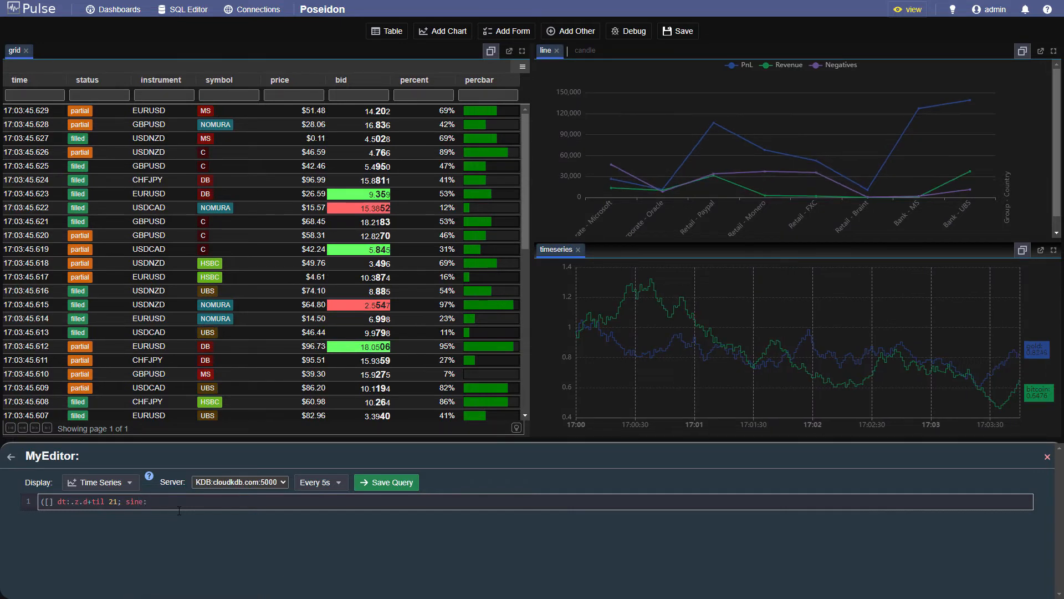
text(sin 0.6*til 21)
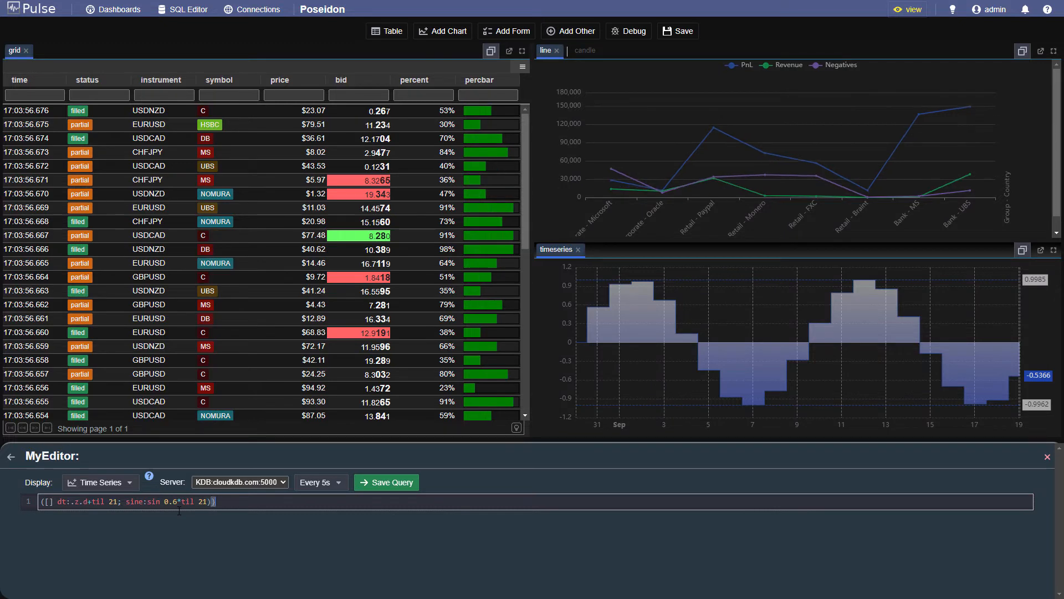
- Wrap the time series query in a function with curly braces and pass it the argument 10+rand 100
key(Home)
text({)
key(End)
text(}  )
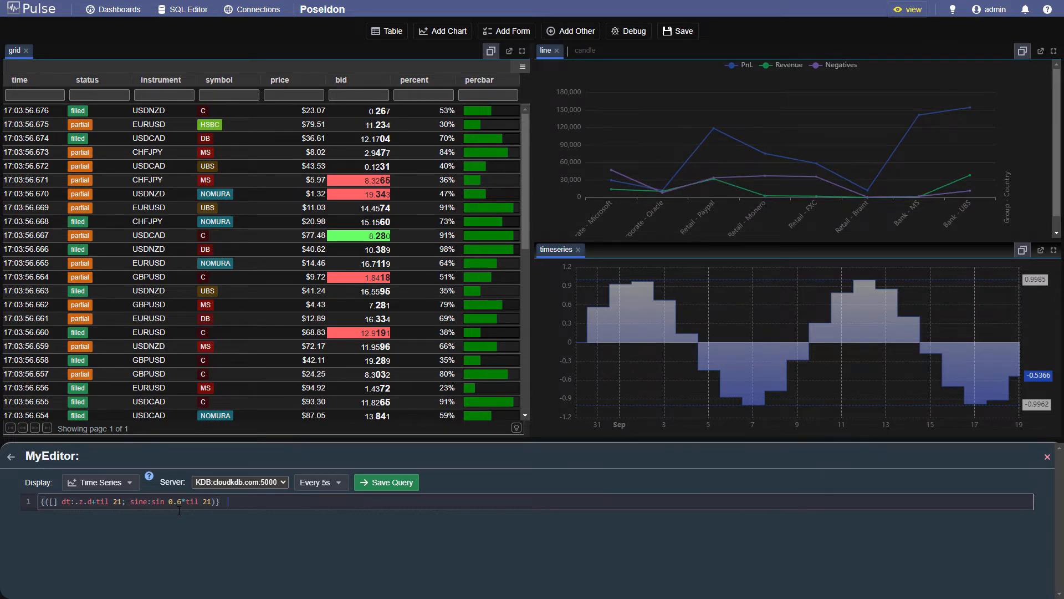
text(10+)
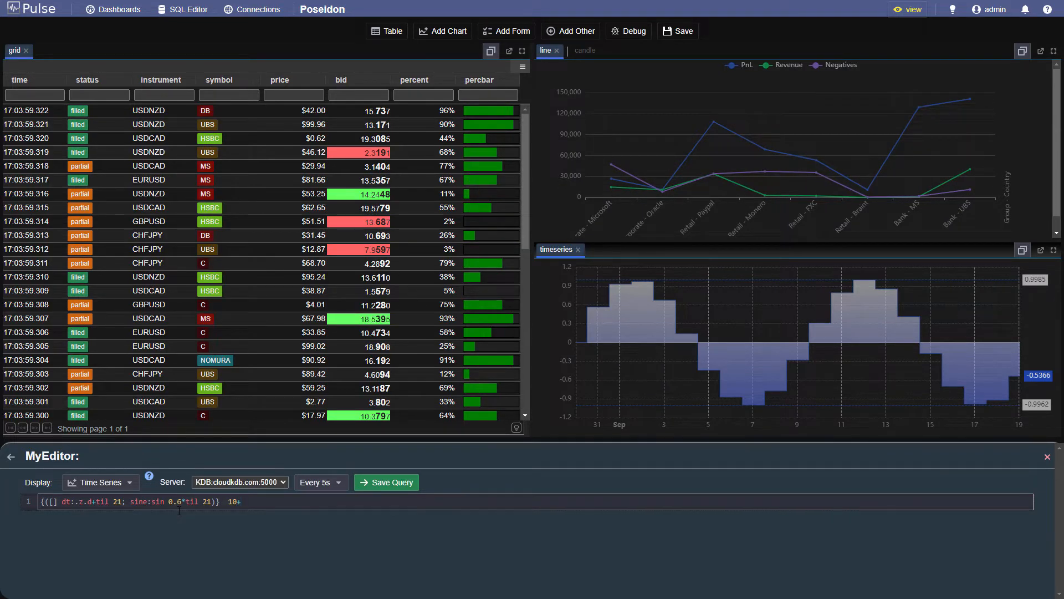
text(rand)
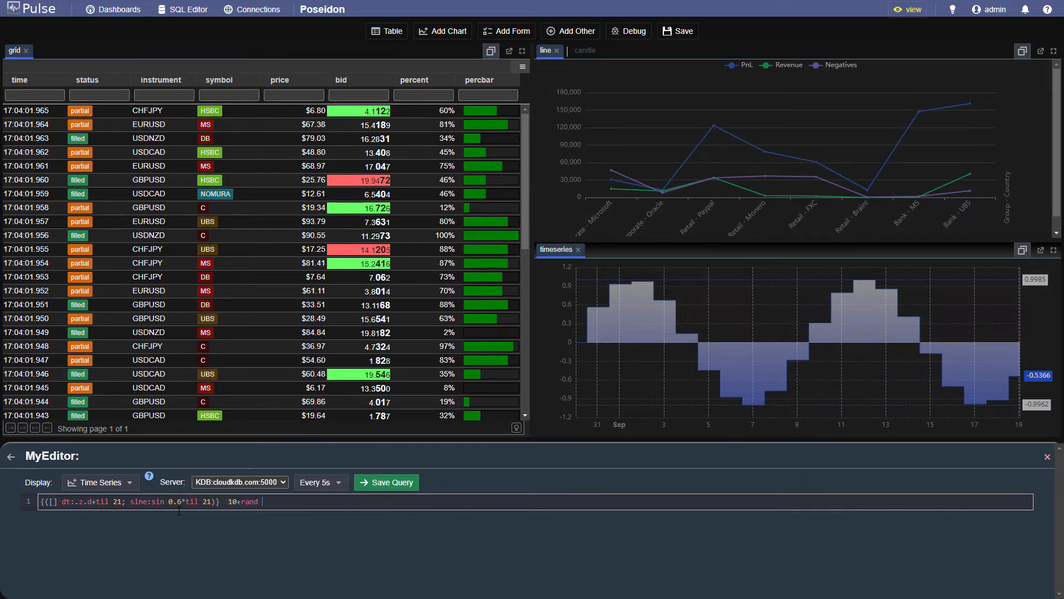
text( 100)
- Replace both fixed lengths of 21 in the time series query with the function parameter x
key(Left)
key(Left)
key(Left)
key(Left)
key(Left)
key(Left)
key(Left)
key(Left)
key(Left)
key(Left)
key(Left)
key(Left)
key(Left)
key(Left)
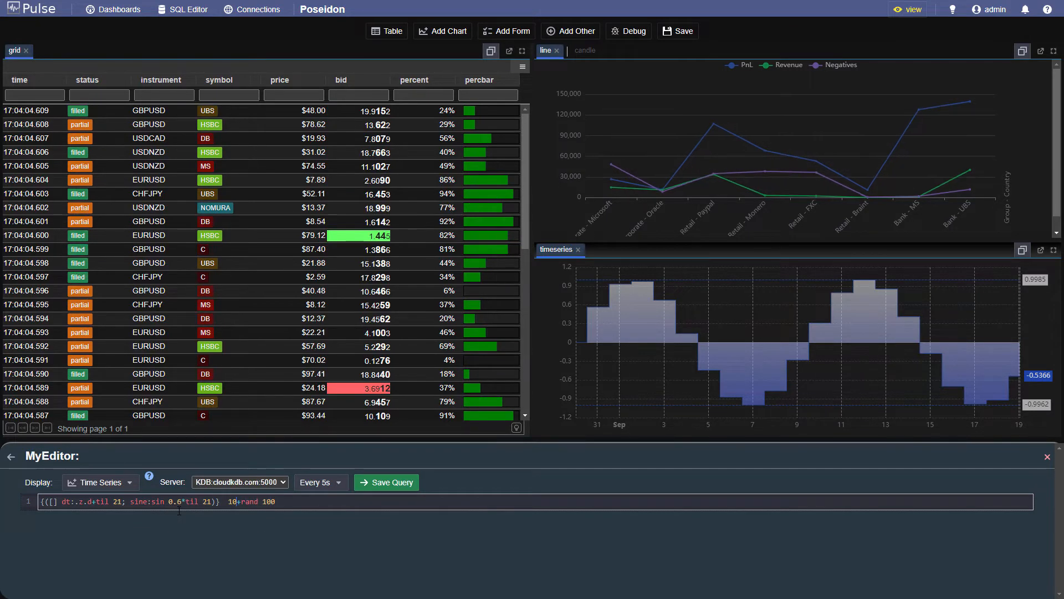
key(BackSpace)
key(BackSpace)
text(x)
key(Right)
key(Right)
key(Left)
key(Left)
key(Left)
key(Left)
key(Left)
key(Left)
key(Left)
key(Left)
key(Left)
key(Left)
key(Left)
key(Left)
key(Left)
key(Left)
key(Left)
key(Left)
key(Left)
key(Left)
key(Left)
key(Left)
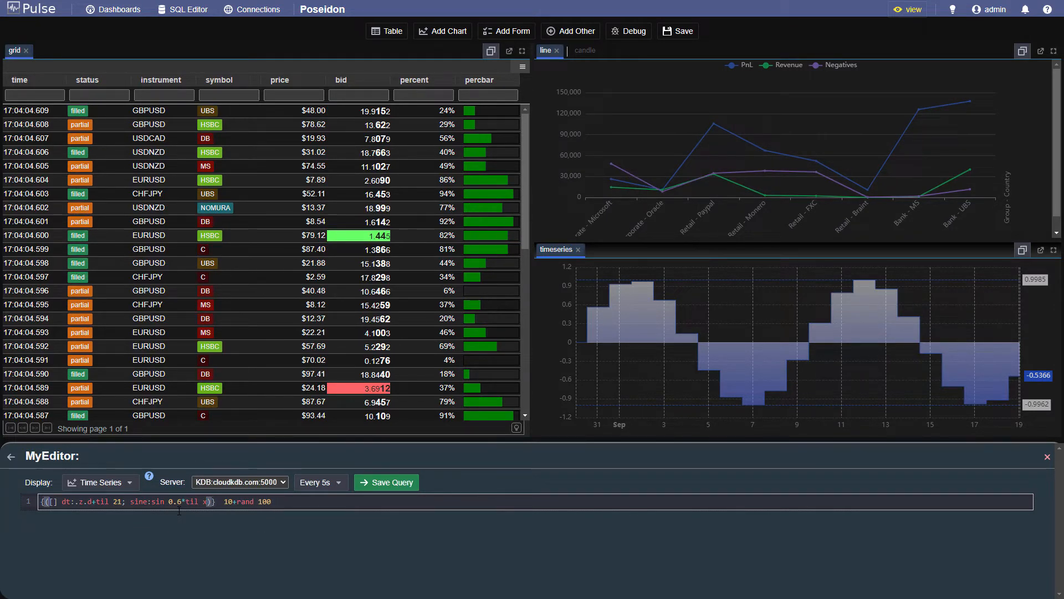
key(BackSpace)
key(BackSpace)
text(x)
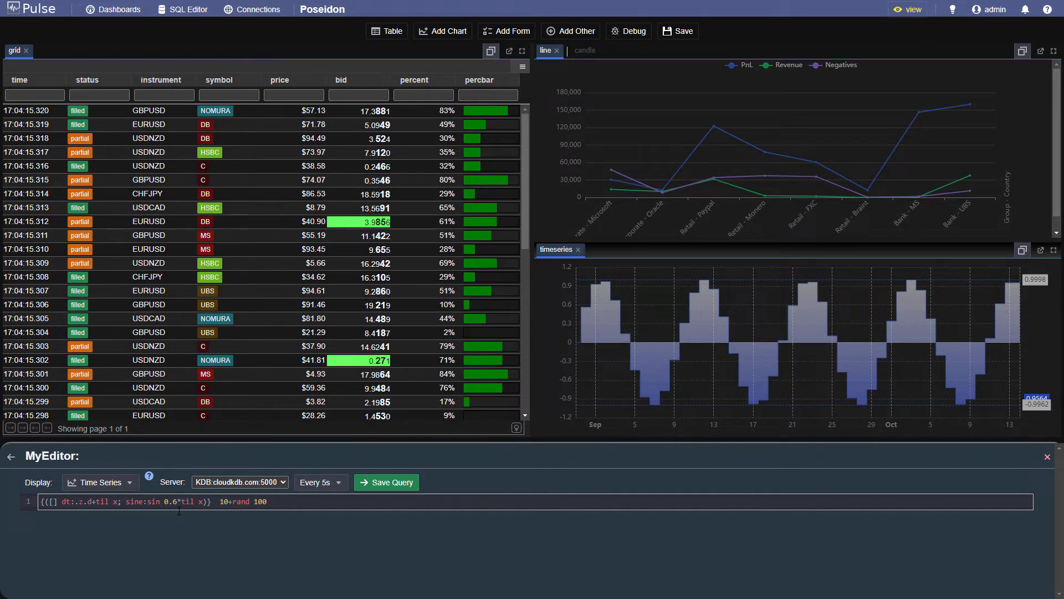
- Add a column c:cos 0.6*til x before the sine column and set the sine multiplier to 0.3
text(c:)
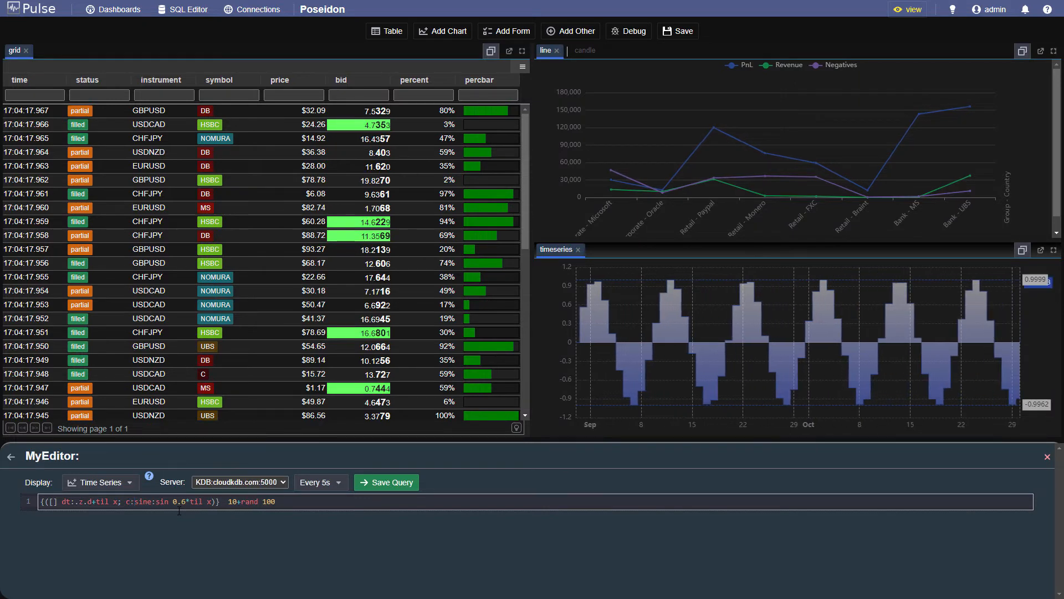
text(0.6*)
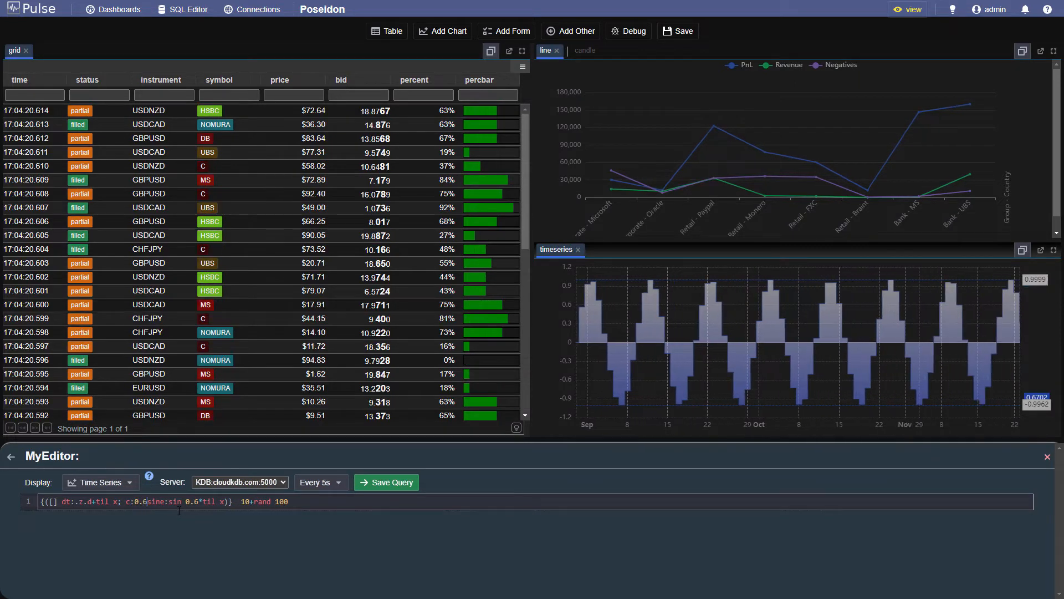
text(til x;)
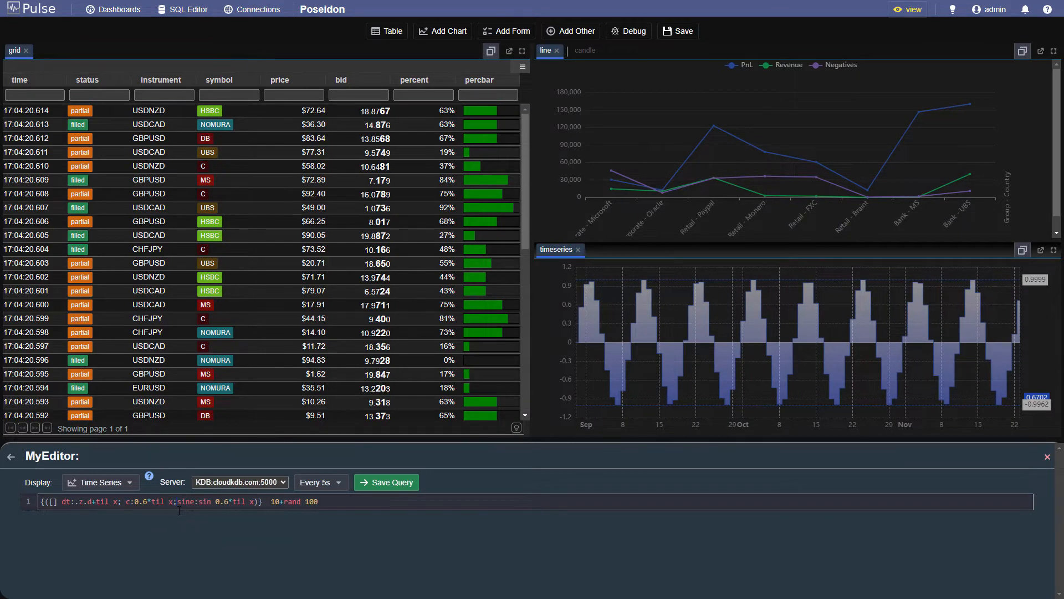
key(Left)
key(Left)
key(Left)
key(Left)
key(Left)
key(Left)
key(Left)
key(Left)
text(cos)
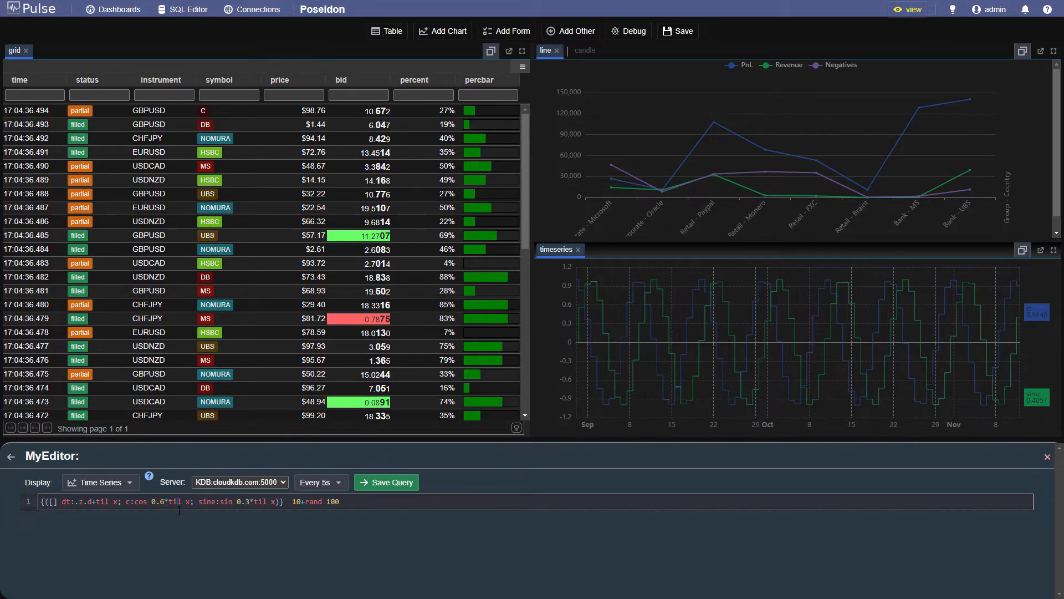
- Set the multiplier in the cosine column of the time series query to 0.3
key(Left)
key(Left)
key(Left)
key(BackSpace)
text(3)
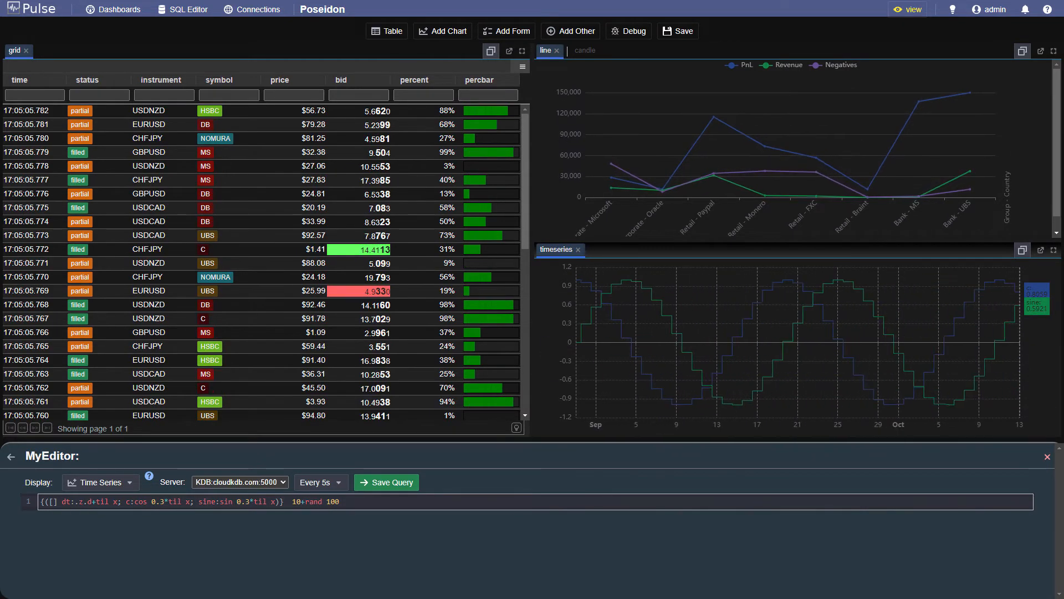
- Open the grid table's query in the editor
click(281, 208)
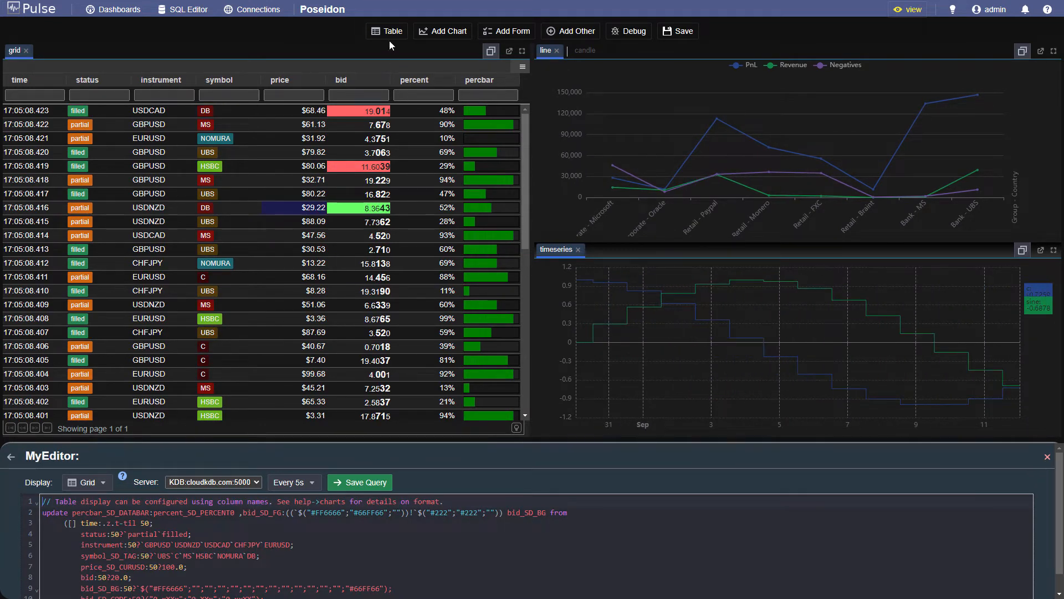
- Replace the grid table's query with ([] sym:`pp`oo`ii)
key(ctrl+a)
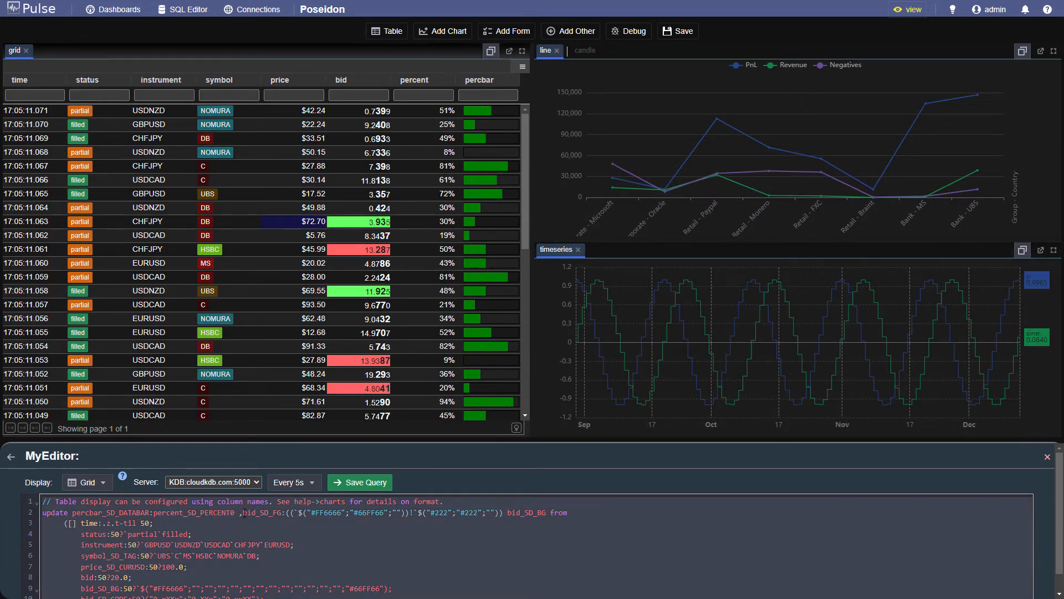
key(BackSpace)
text(([] sym:`)
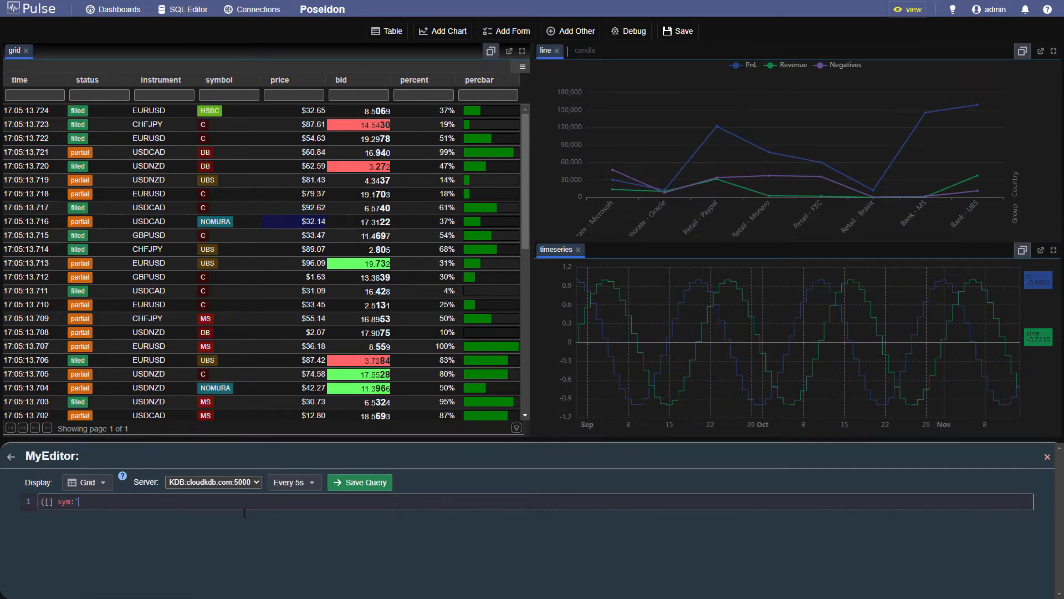
text(pp`oo`ii))
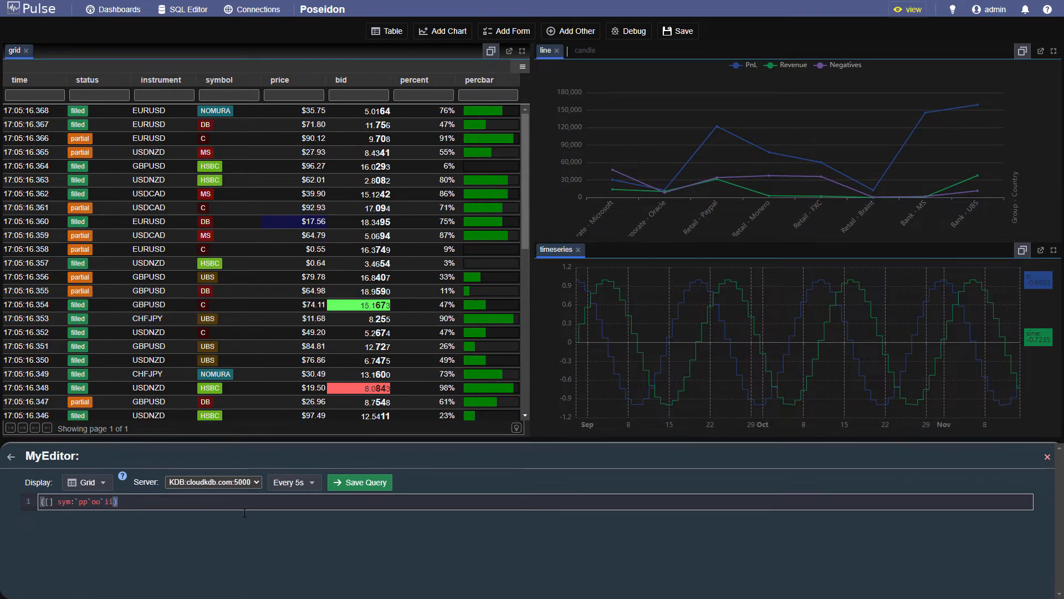
- Add a column v:3?100. after sym in the grid query and save the query
text(; v:100)
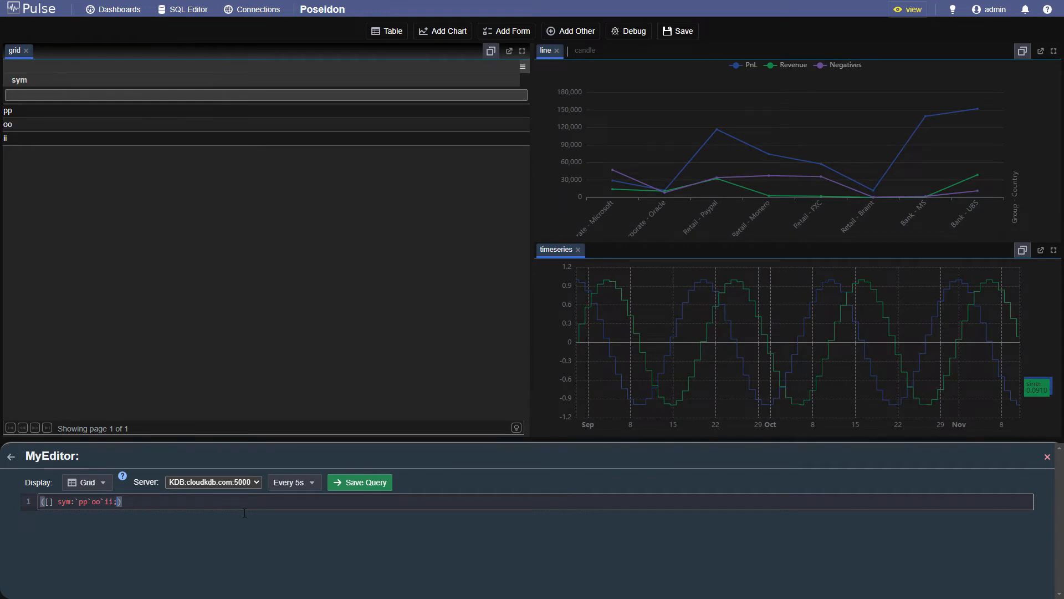
key(BackSpace)
key(BackSpace)
key(BackSpace)
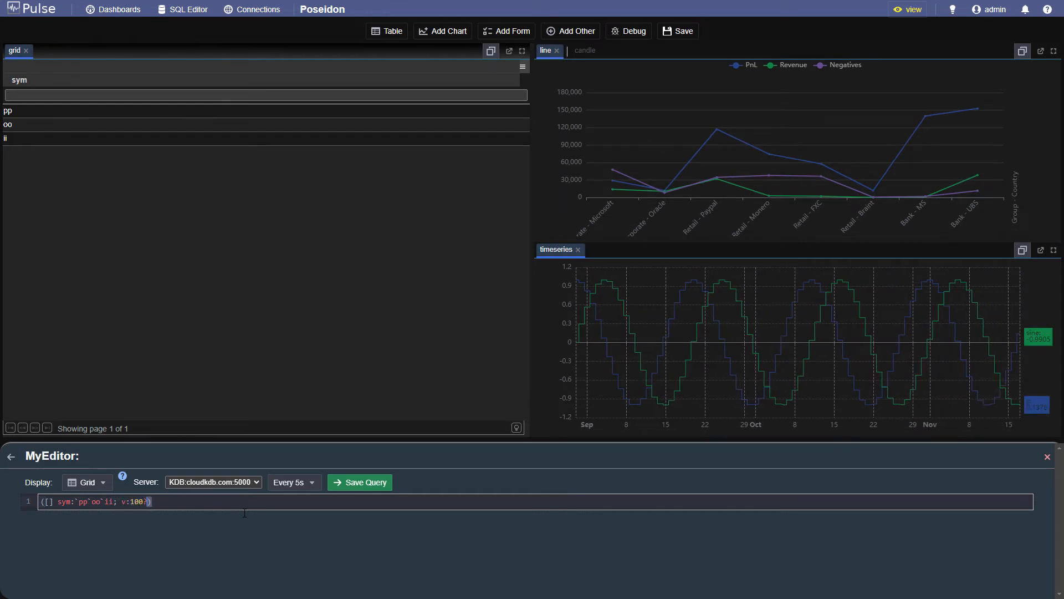
text(3?100.)
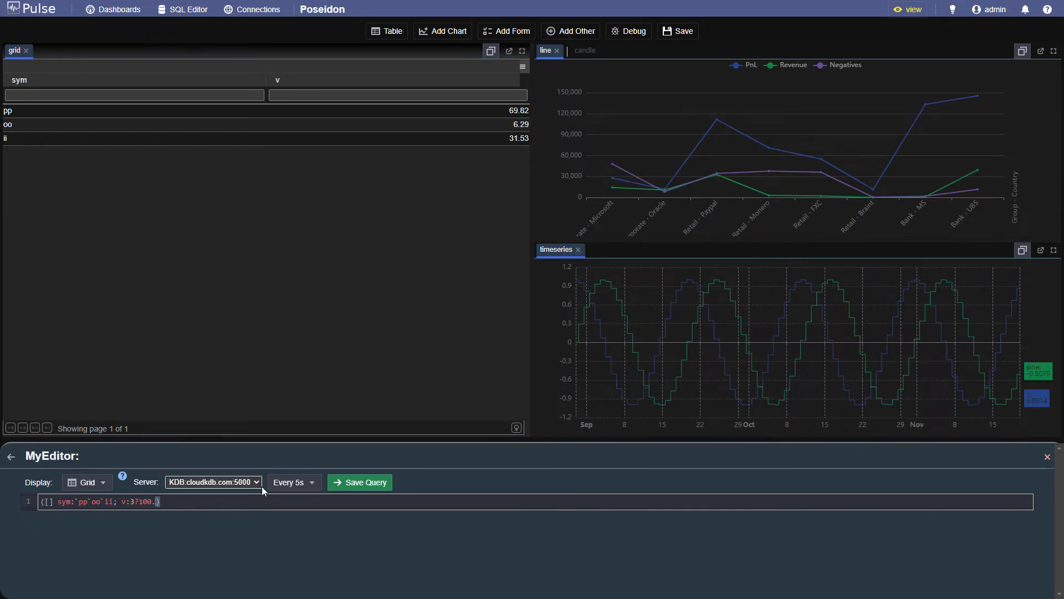
click(375, 489)
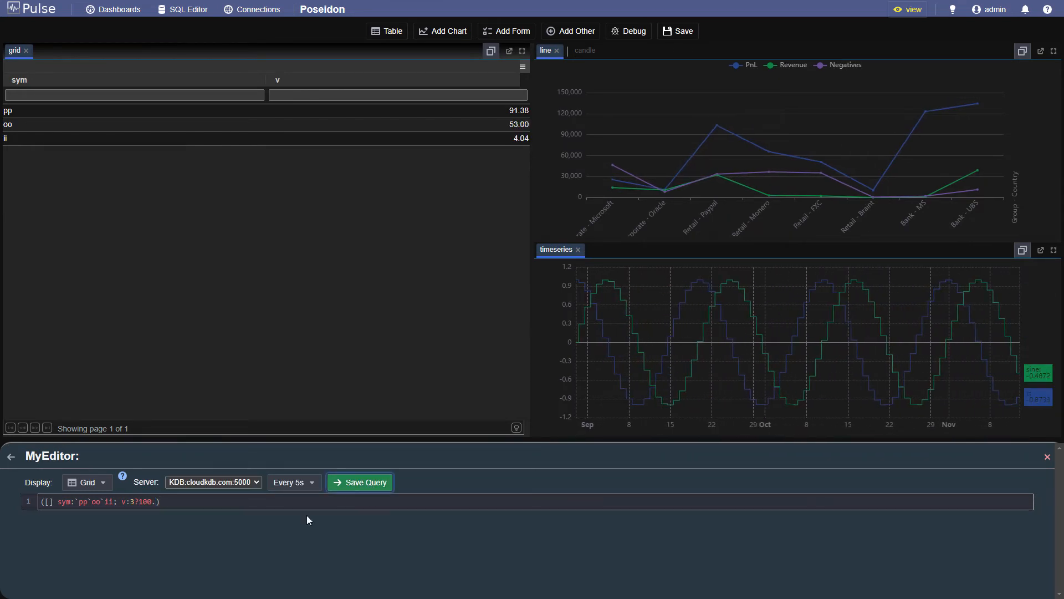
click(357, 491)
- Add a third column vol:3?100 to the grid query
click(281, 501)
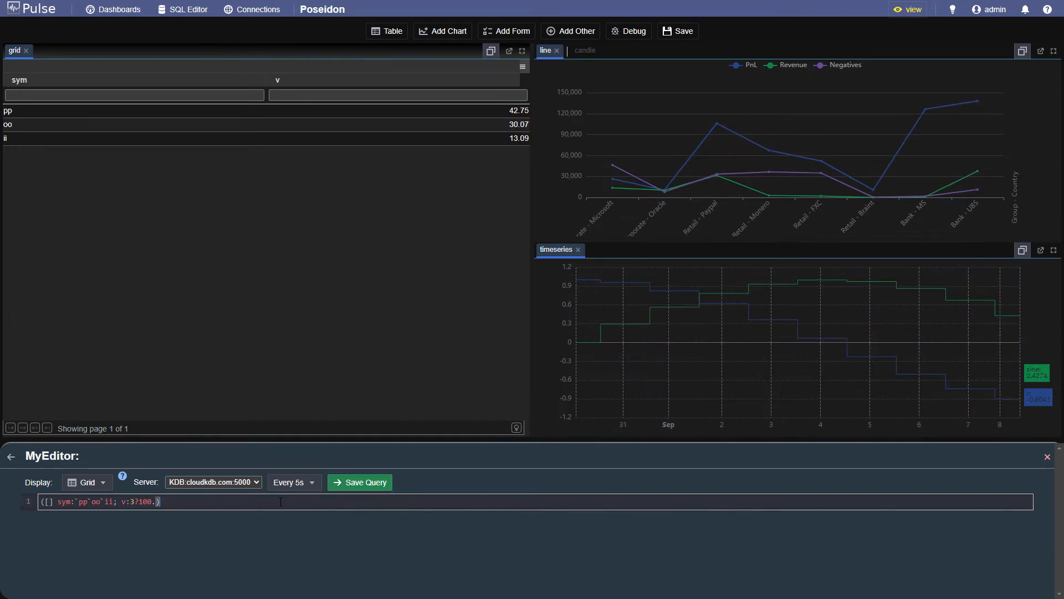
text(vol:3)
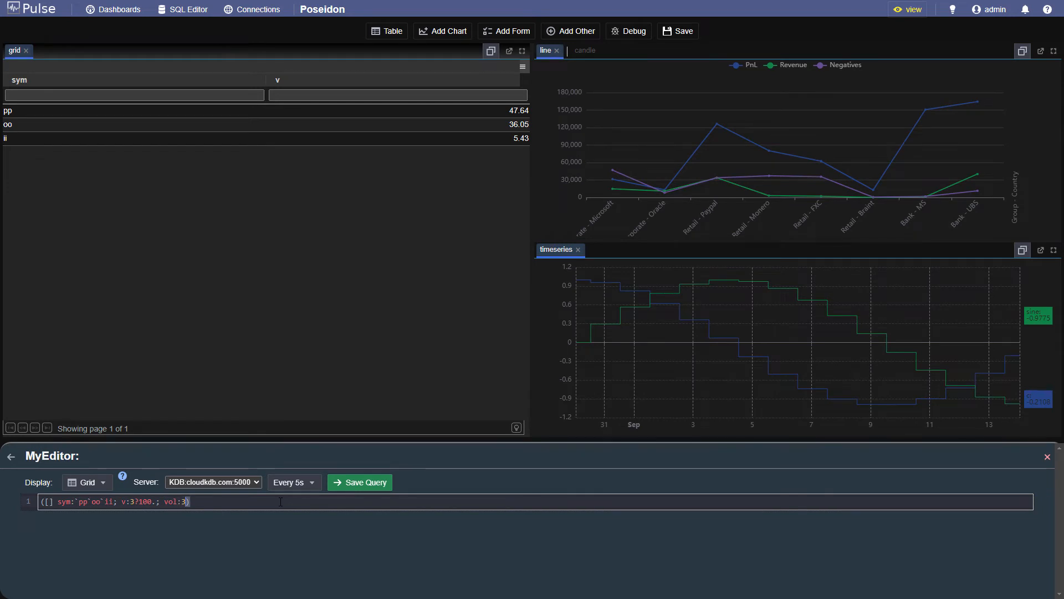
text(?100)
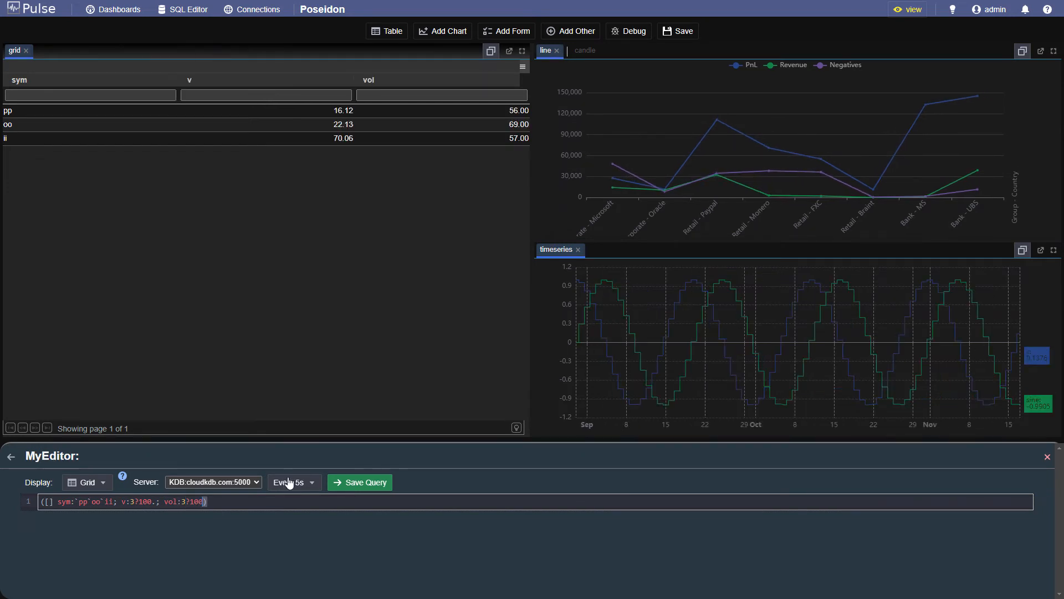
- Format the grid table's v column as dollar currency
right_click(318, 129)
mouse_move(371, 238)
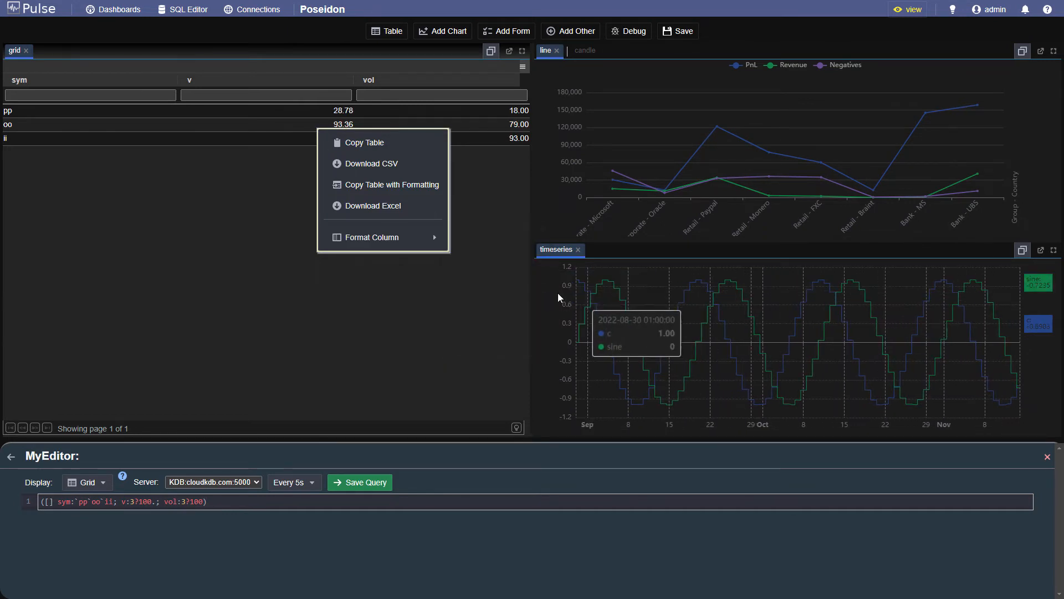
mouse_move(410, 240)
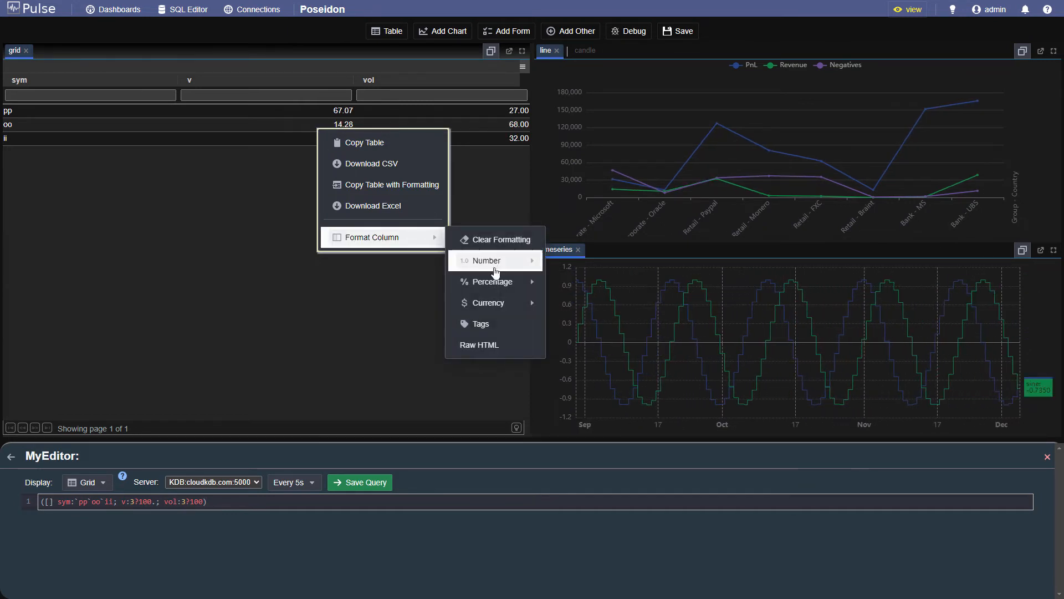
mouse_move(499, 303)
click(557, 304)
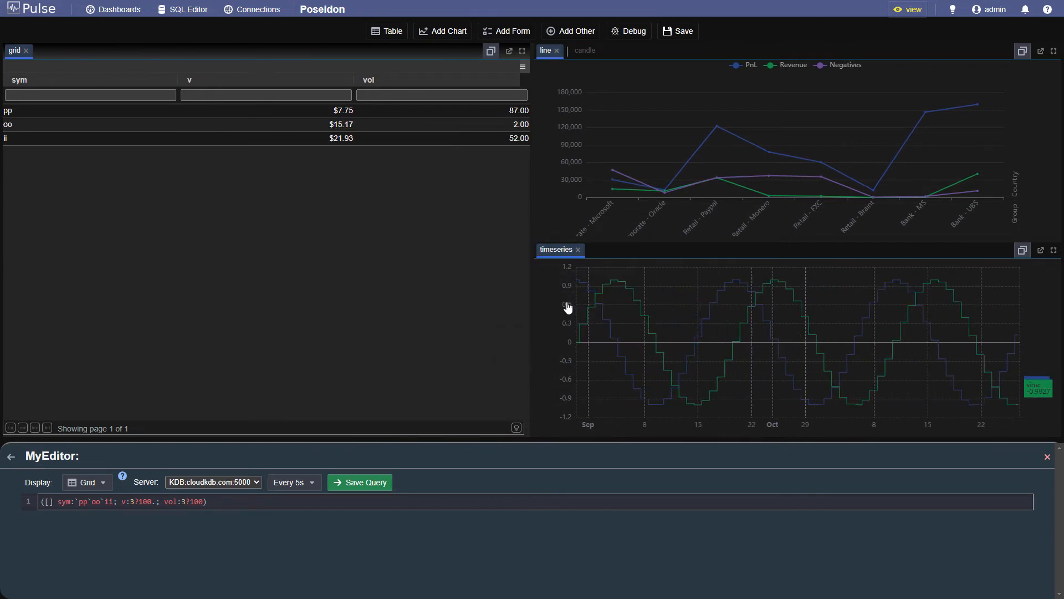
- Format the grid table's sym column as tags
right_click(109, 124)
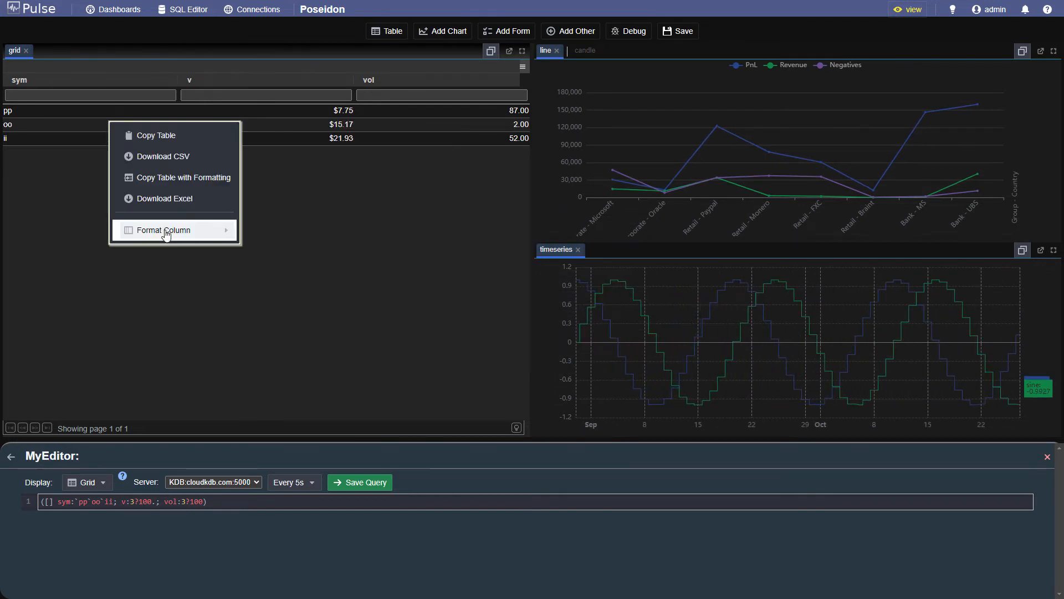
mouse_move(183, 230)
click(295, 324)
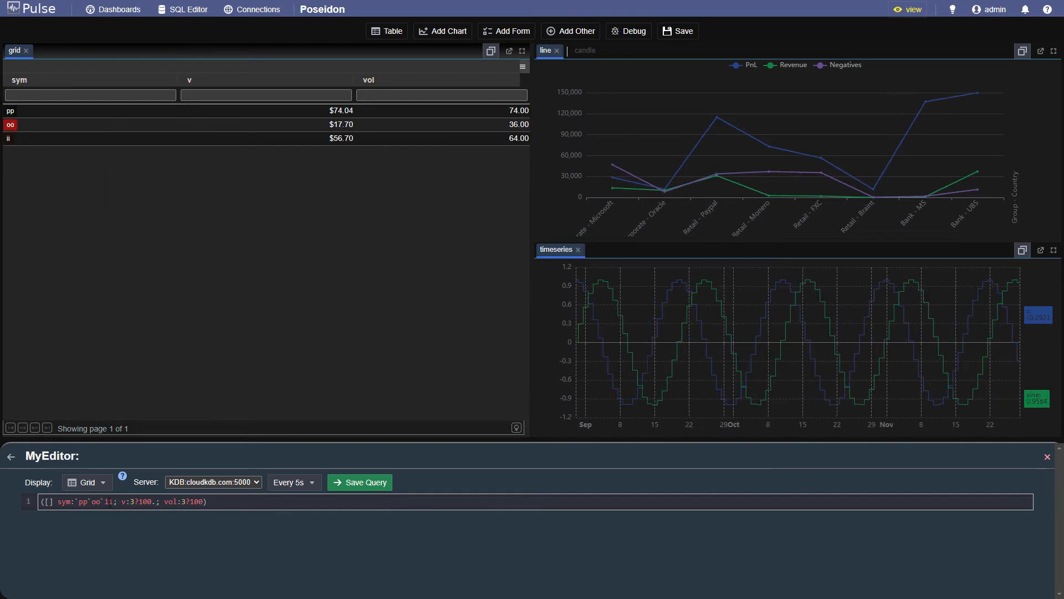
- Change the first two symbols in the grid query to `pap and `oaao
text(ap`oa)
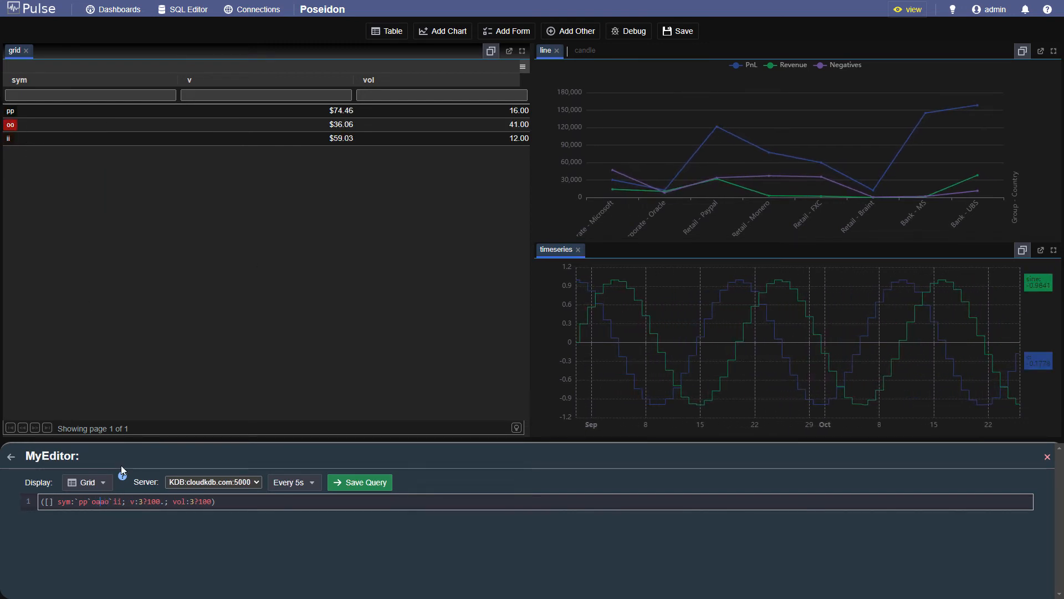
text(a)
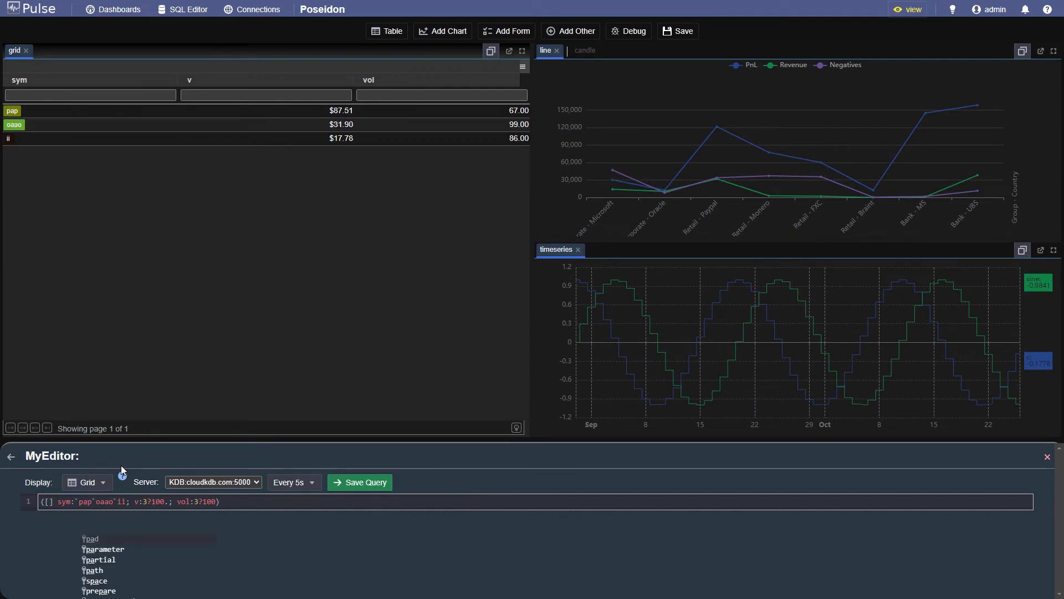
key(End)
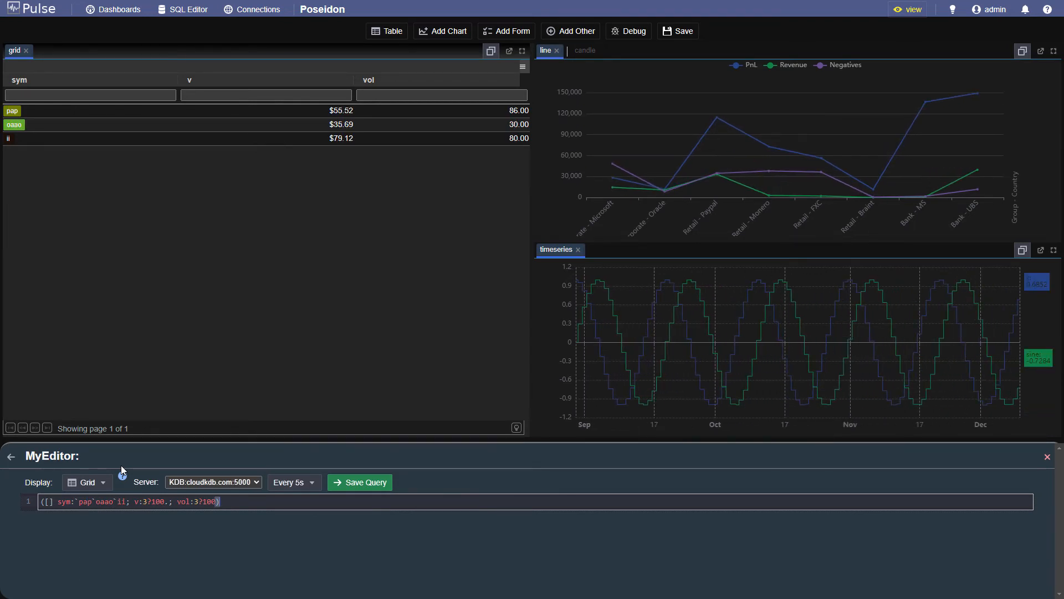
- Set the time series chart's refresh interval to every 100ms and save its query
click(730, 337)
click(316, 482)
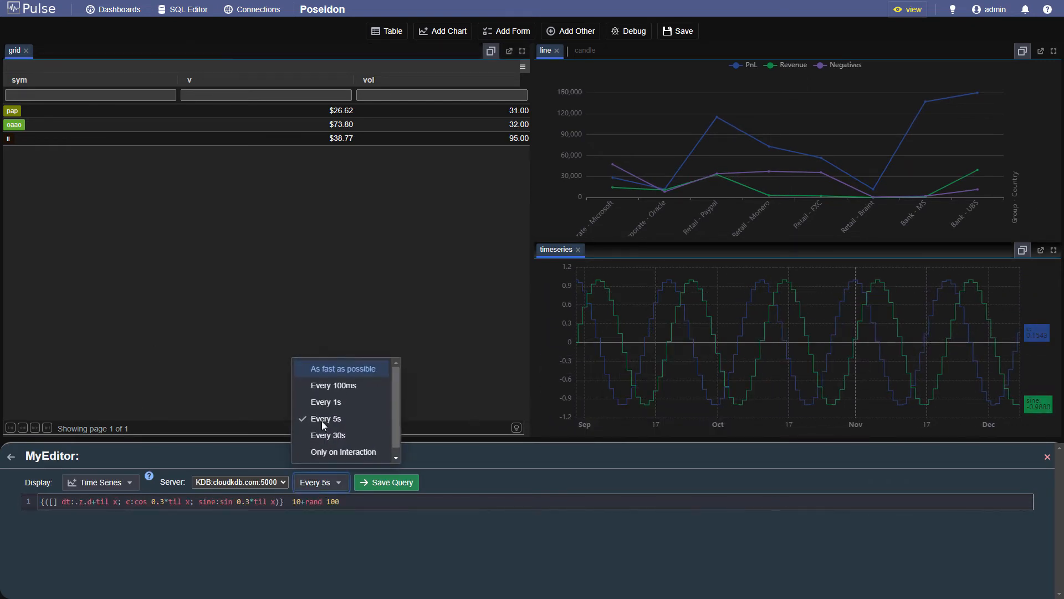
click(328, 387)
click(408, 488)
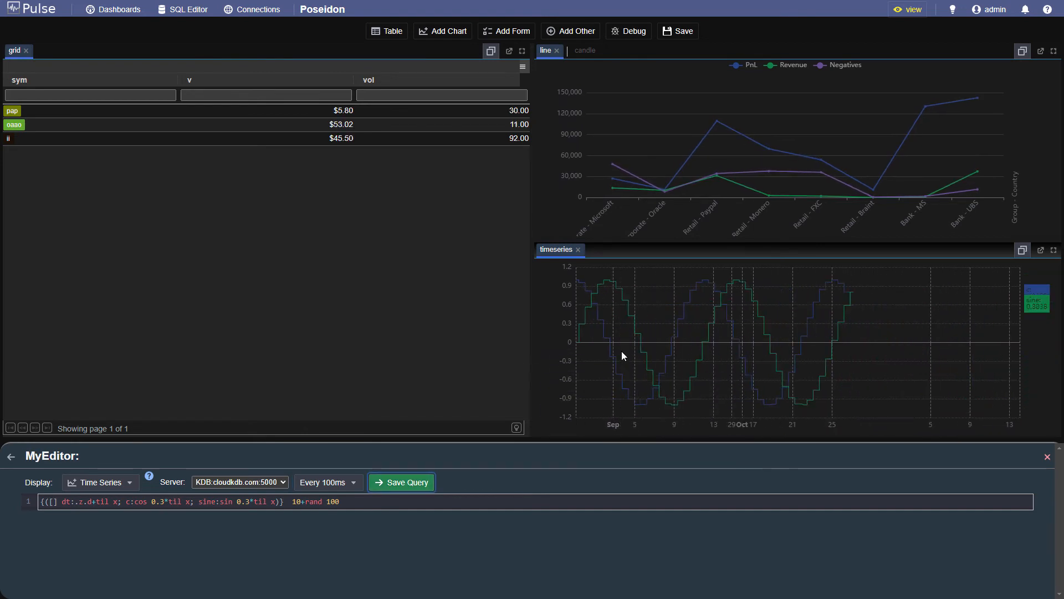
- Change the line chart's display type to Stack and save the dashboard
click(702, 174)
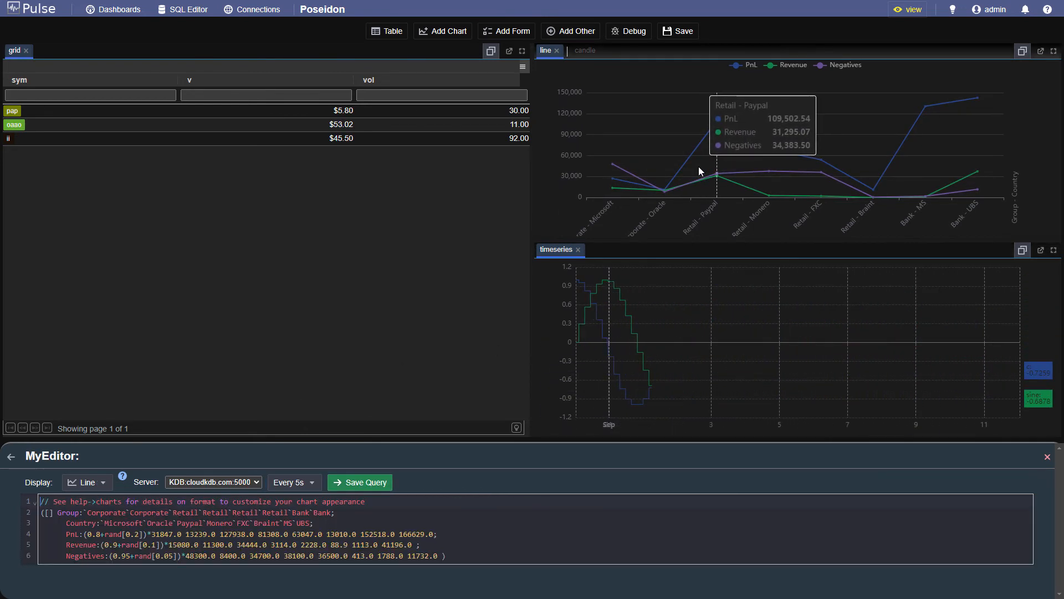
click(88, 482)
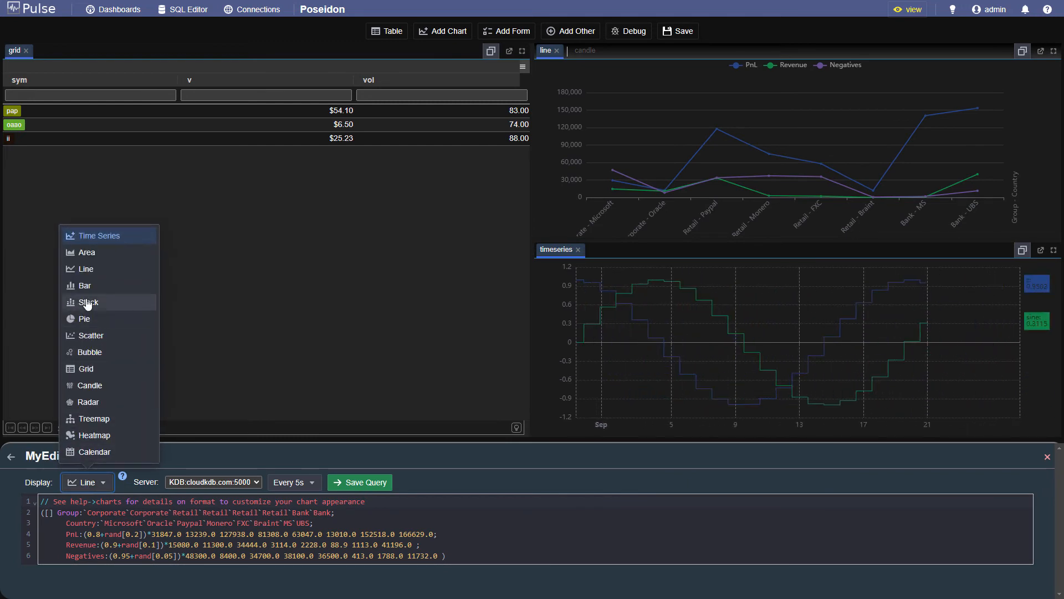
click(86, 302)
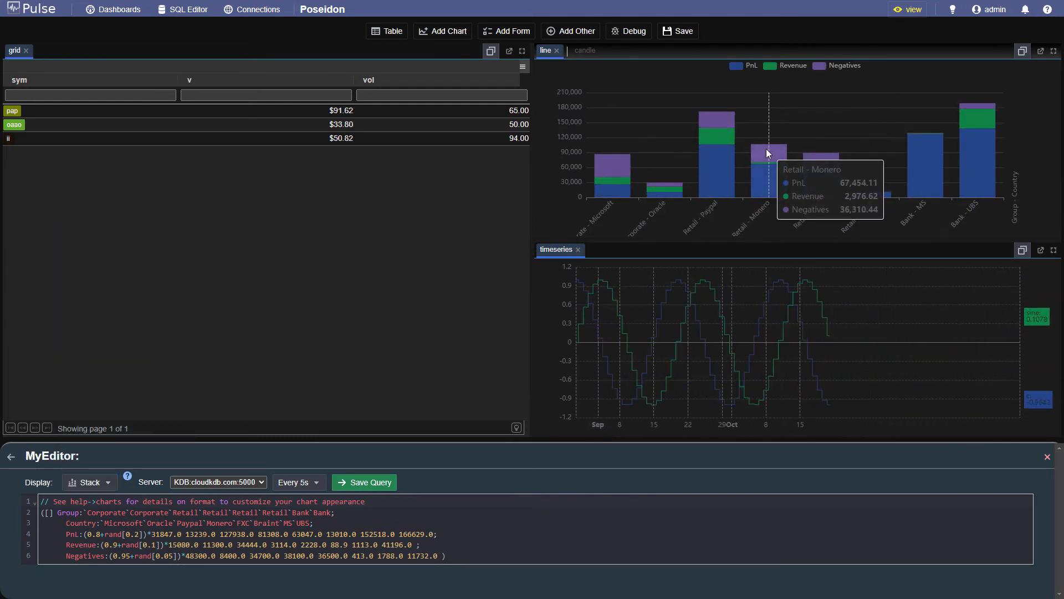
click(681, 33)
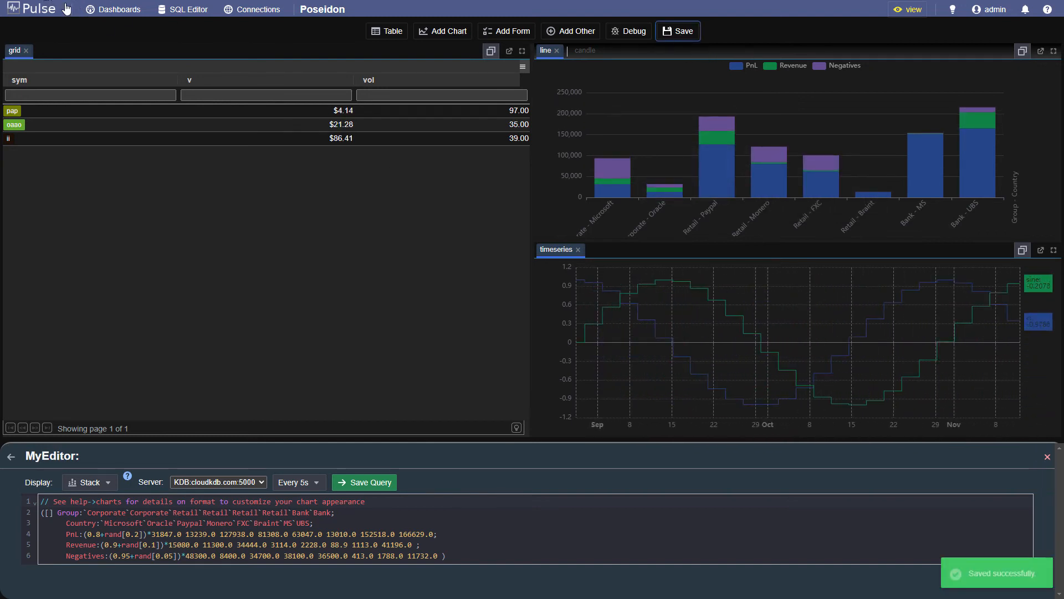
- Restore version 1 of the Poseidon dashboard from its history, overwriting the current one, and open the dashboard
click(100, 9)
click(125, 136)
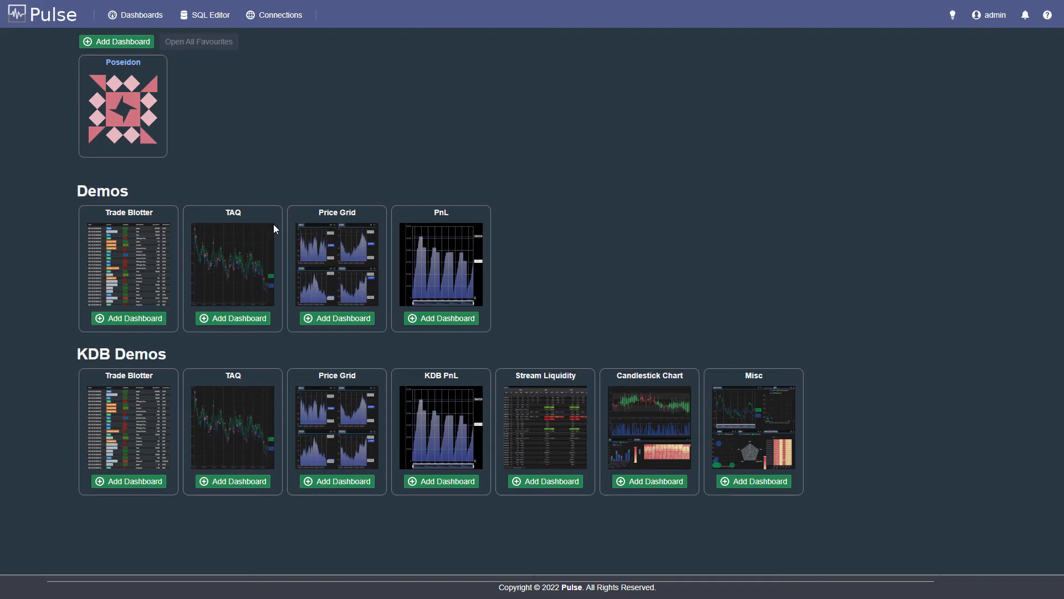
click(148, 151)
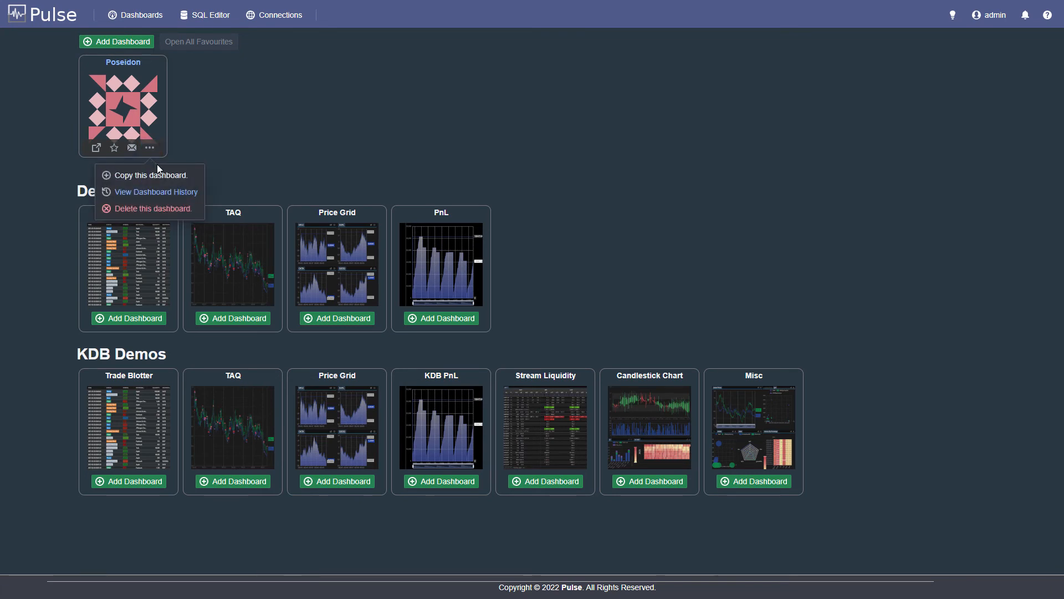
click(149, 192)
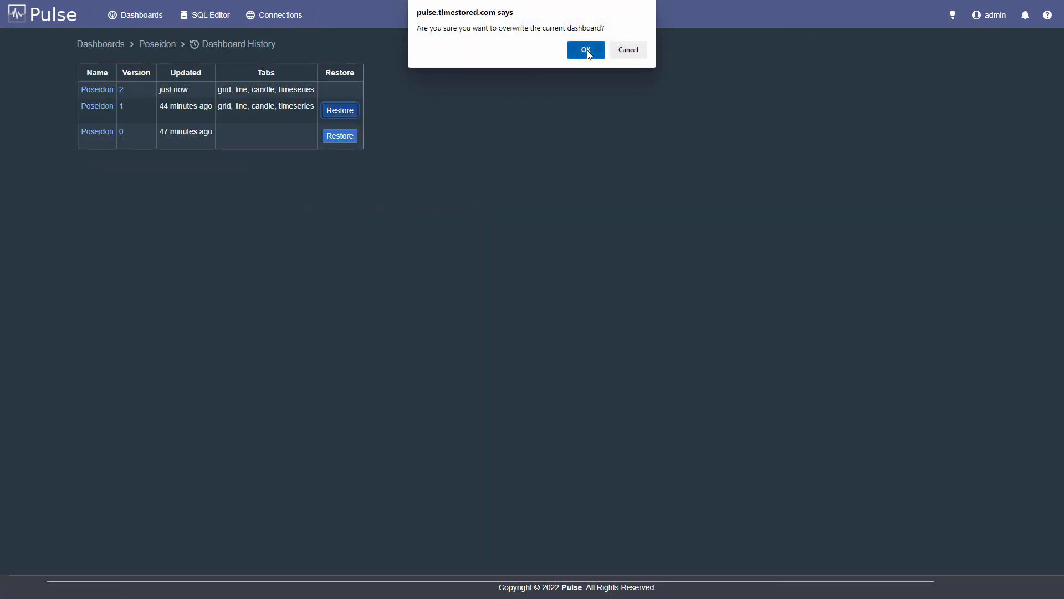
click(587, 51)
click(97, 90)
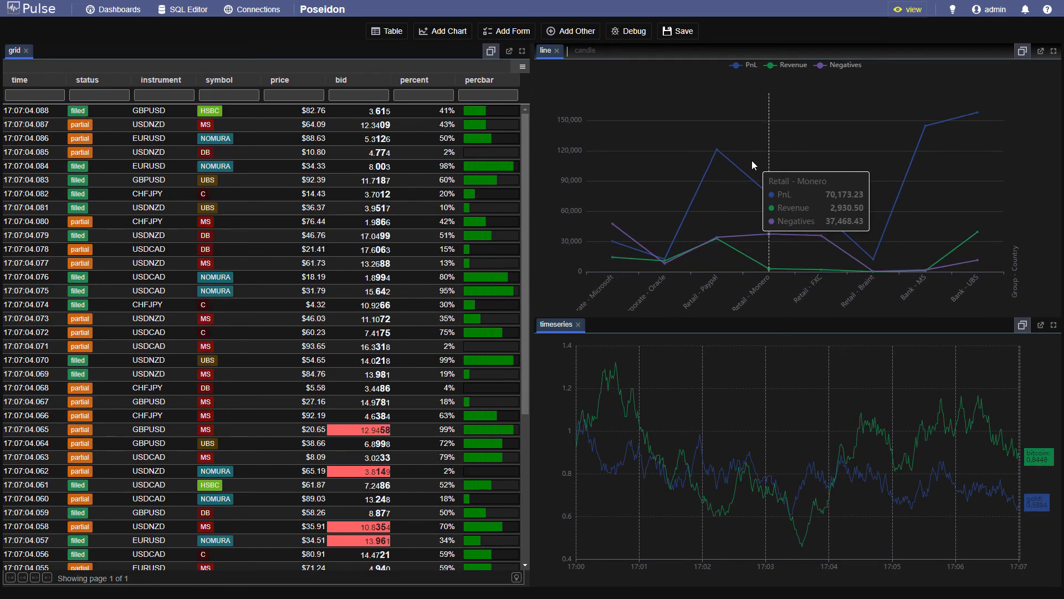
- Add the Trade Blotter, TAQ and Price Grid dashboards from the KDB demos, returning to the dashboard list between them
click(130, 10)
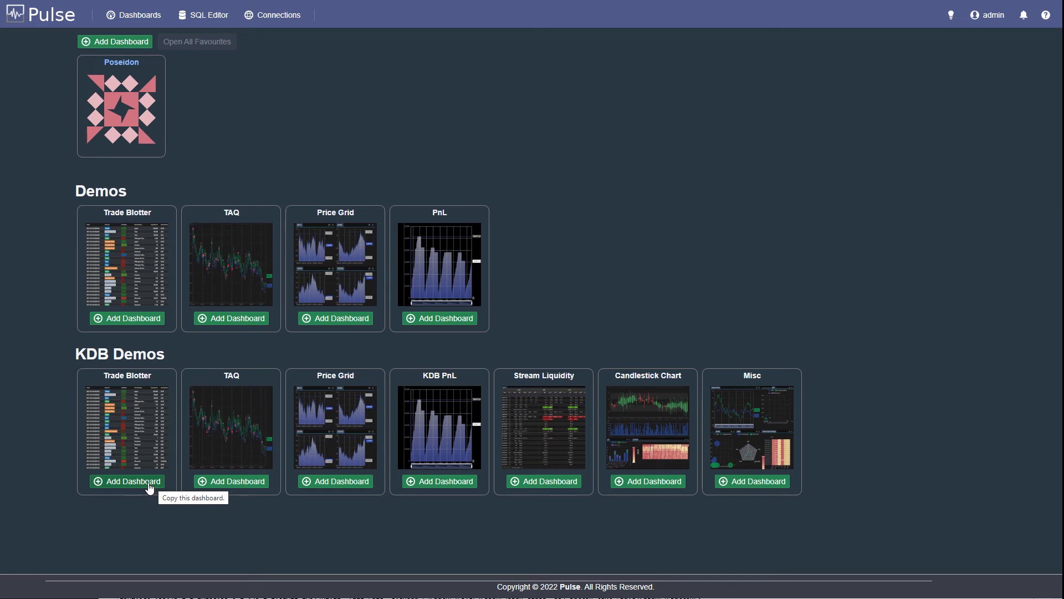
click(149, 486)
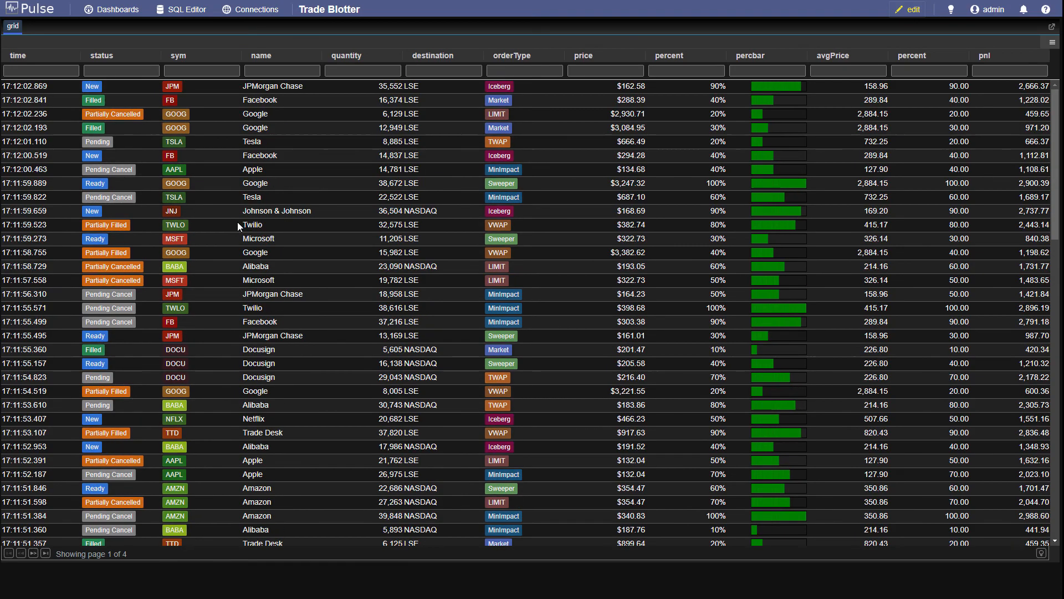
key(alt+Left)
click(237, 487)
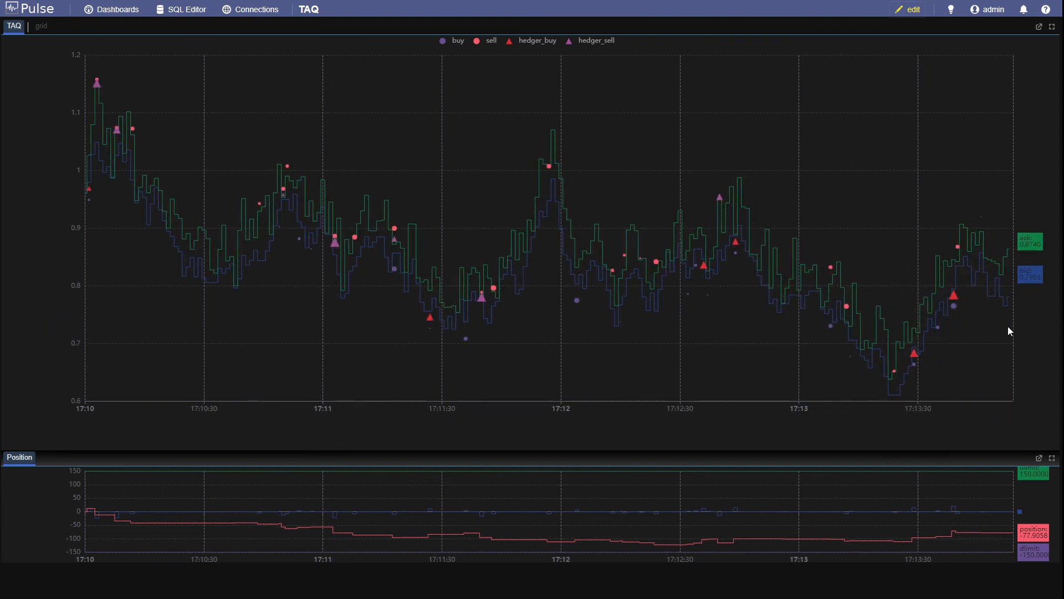
key(alt+Left)
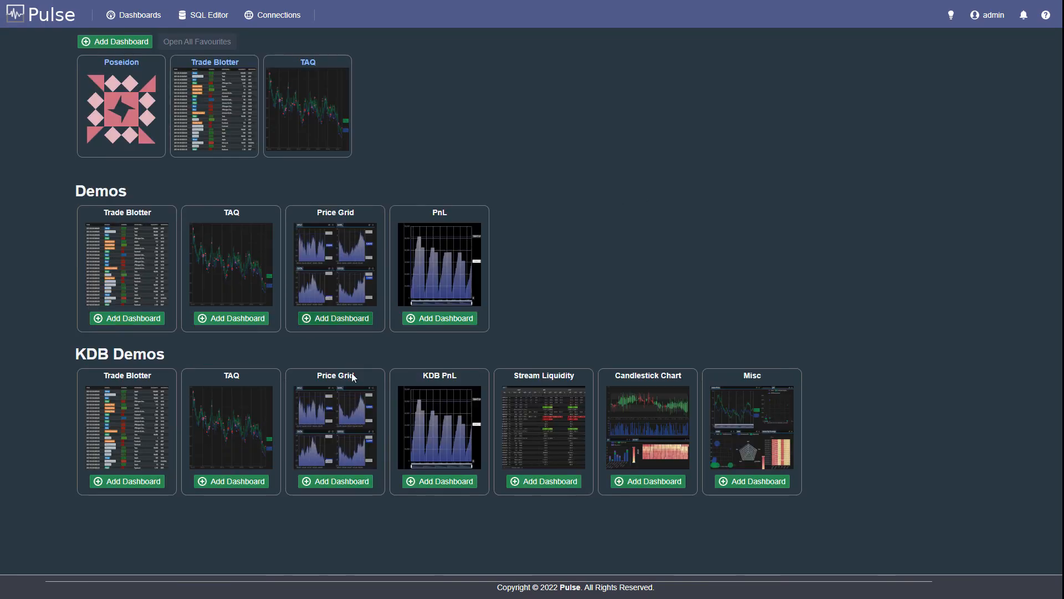
click(346, 482)
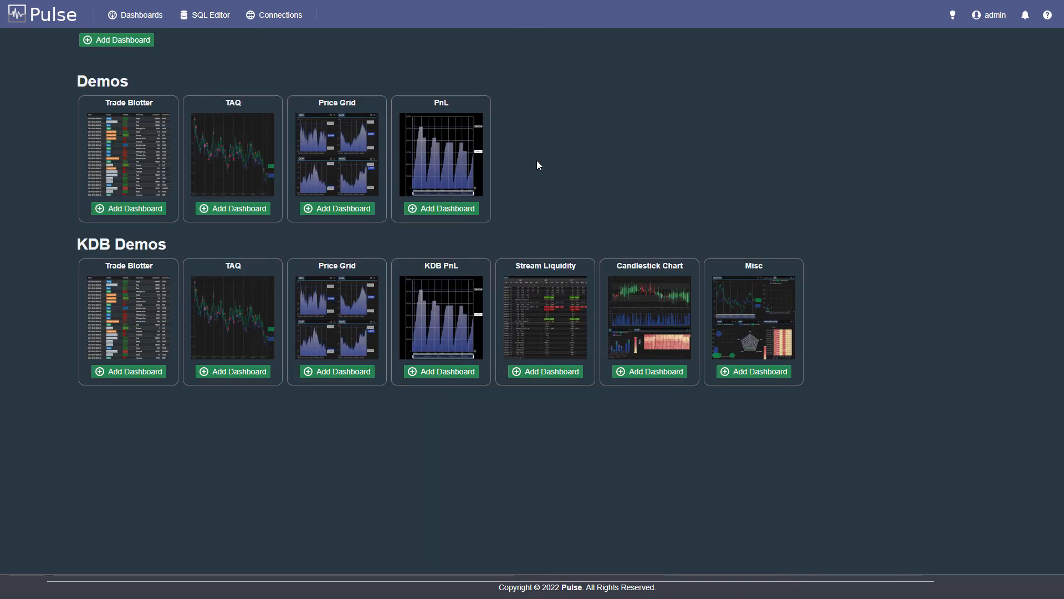
- Open the web page timestored.com/pulse in the browser
key(ctrl+l)
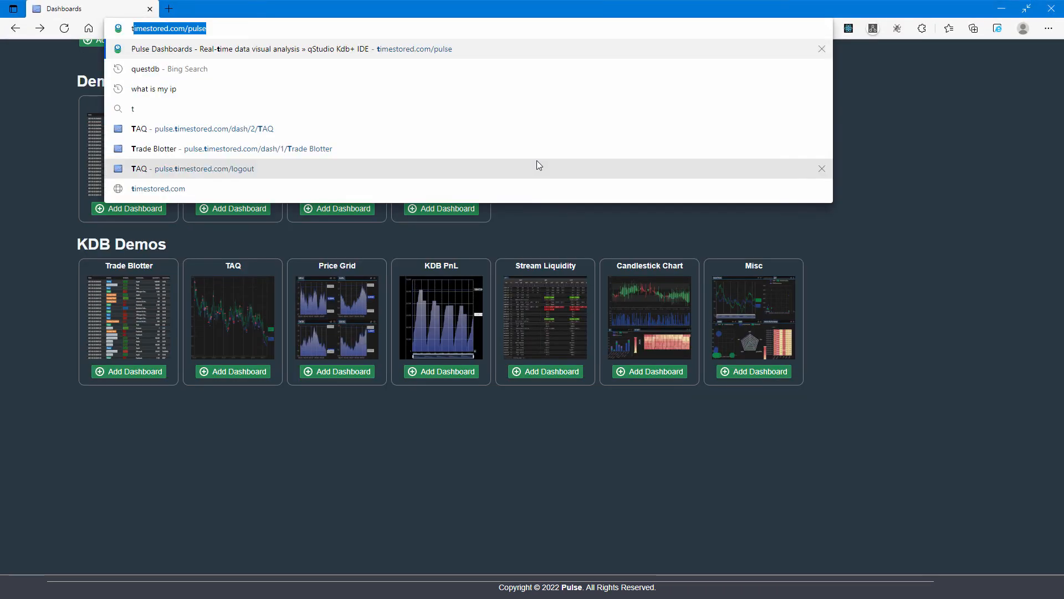
text(time)
key(End)
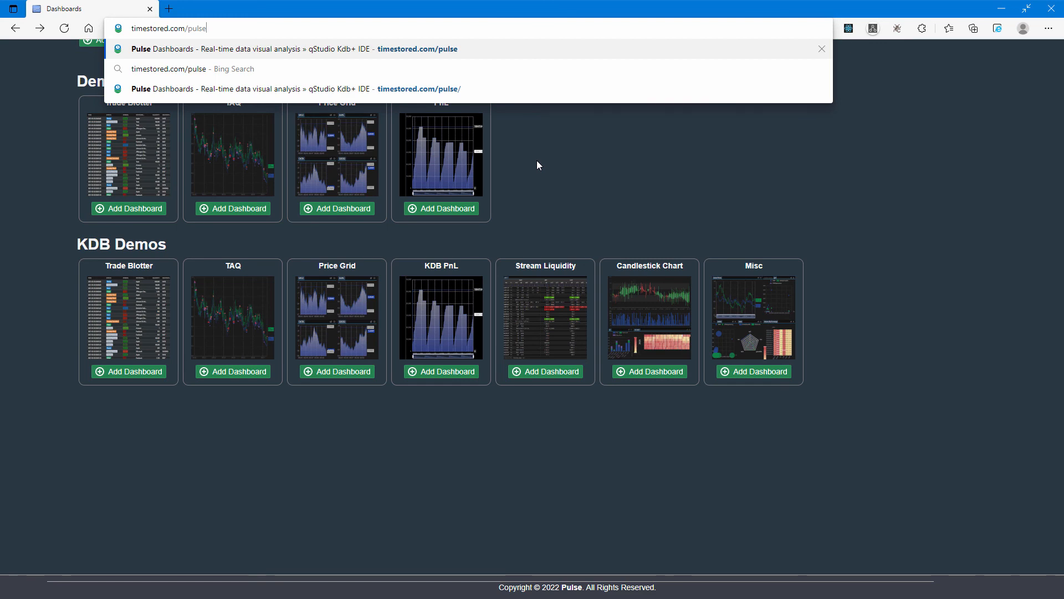
key(Return)
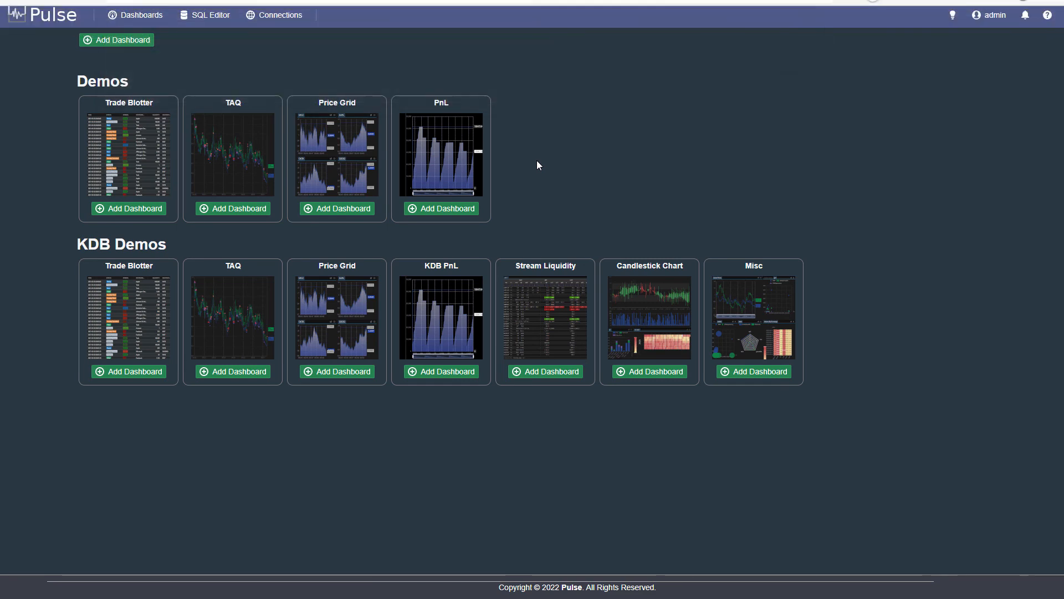